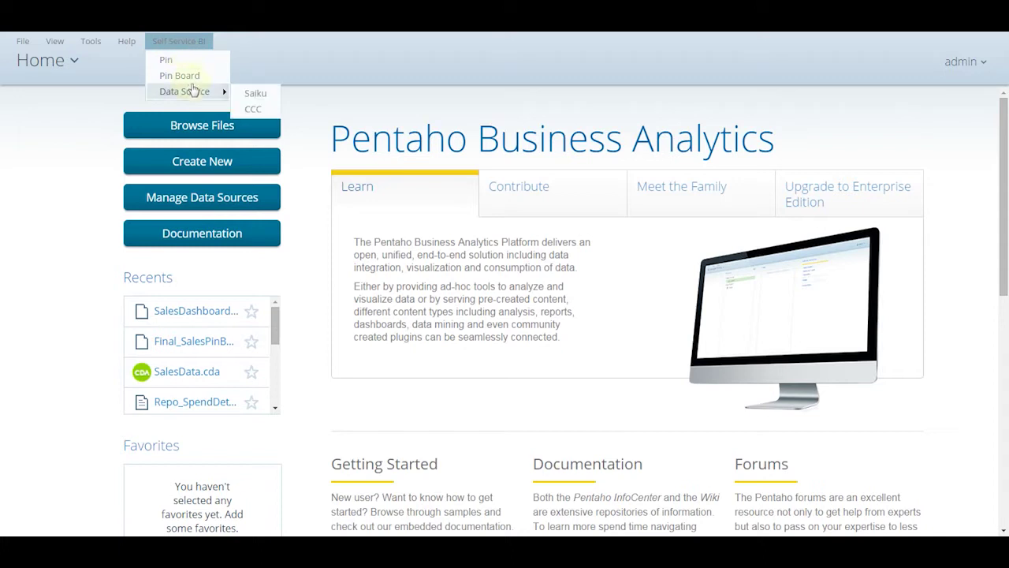
Start a new pinboard with grid columns shown and add a 3 3 3 3 row of pins, height 50
click(180, 76)
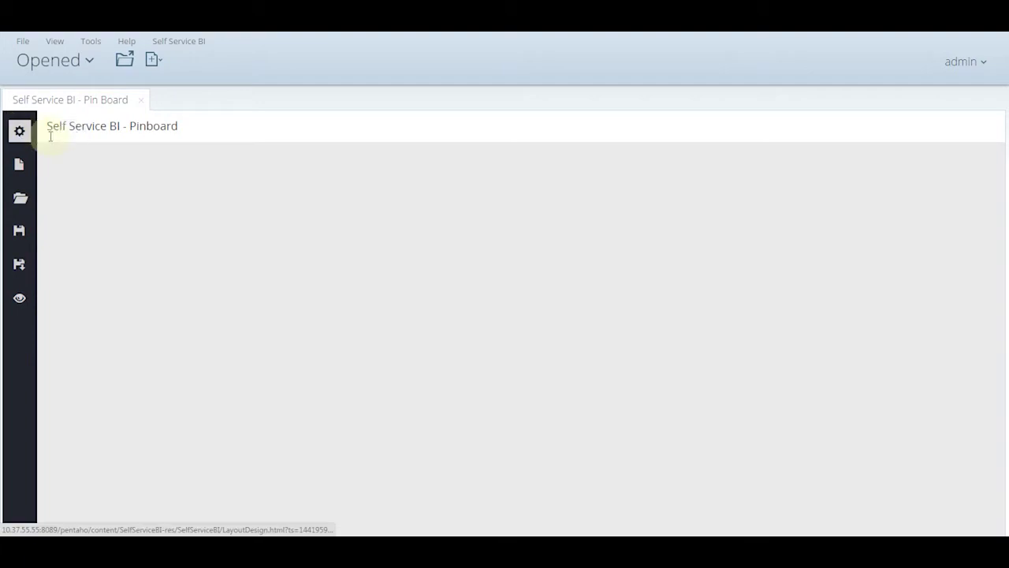
click(20, 131)
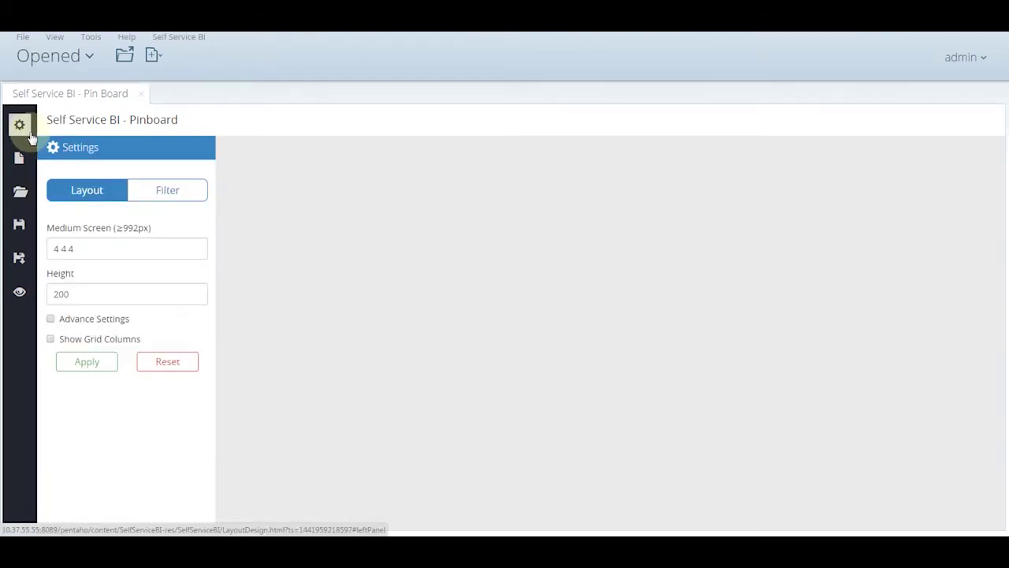
click(54, 340)
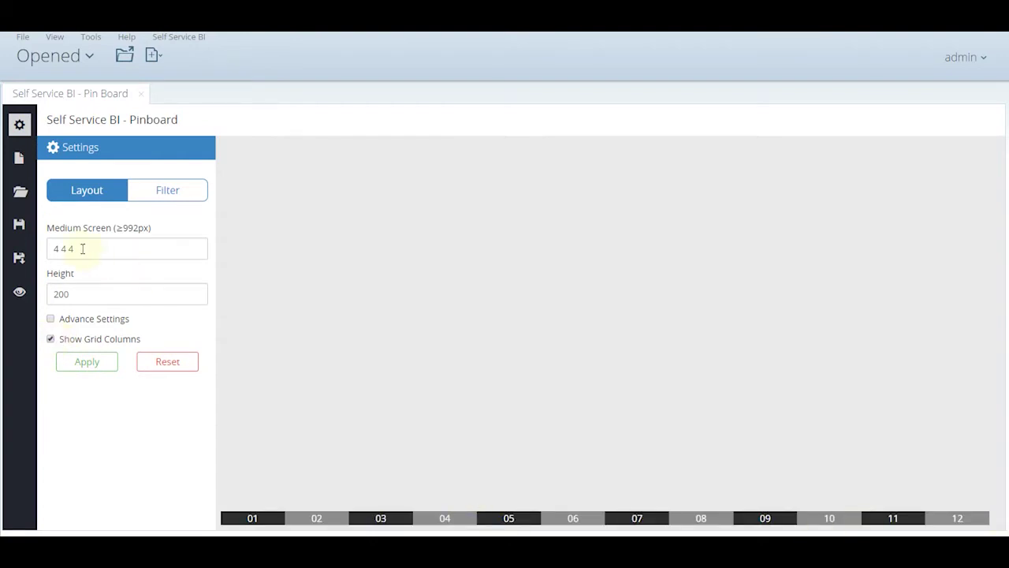
drag(82, 249, 22, 237)
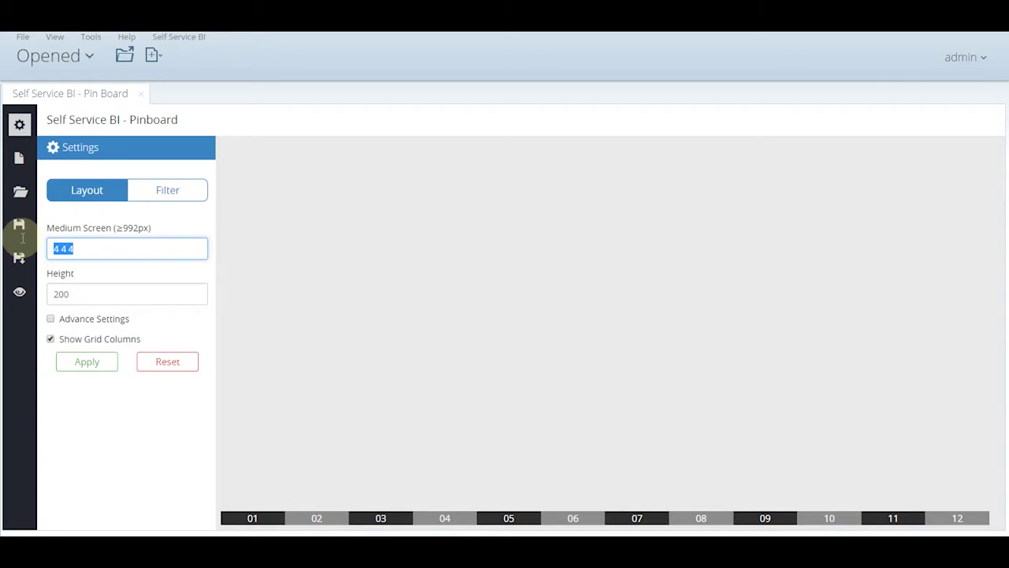
text(3 3 3 3)
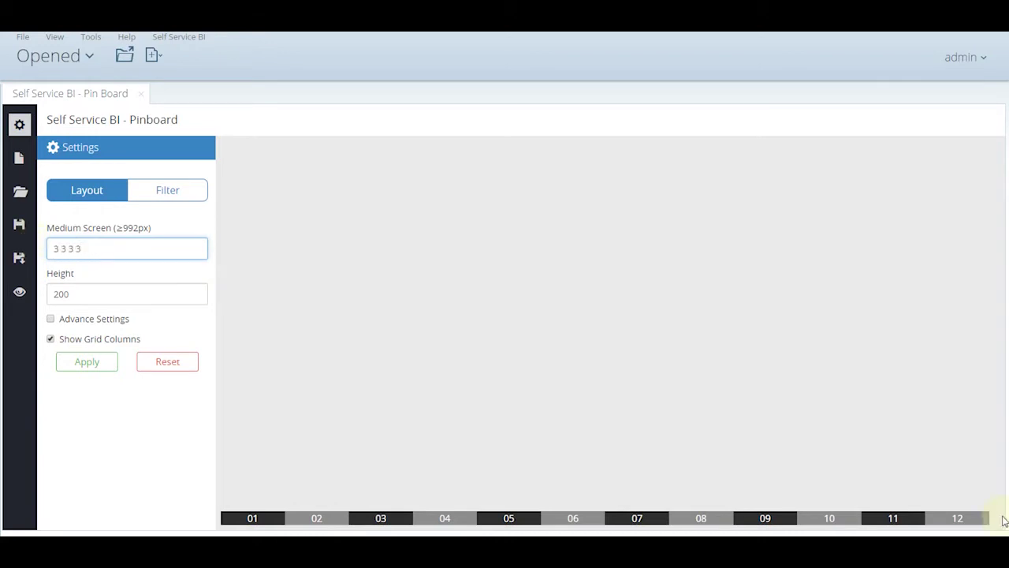
drag(84, 294, 11, 296)
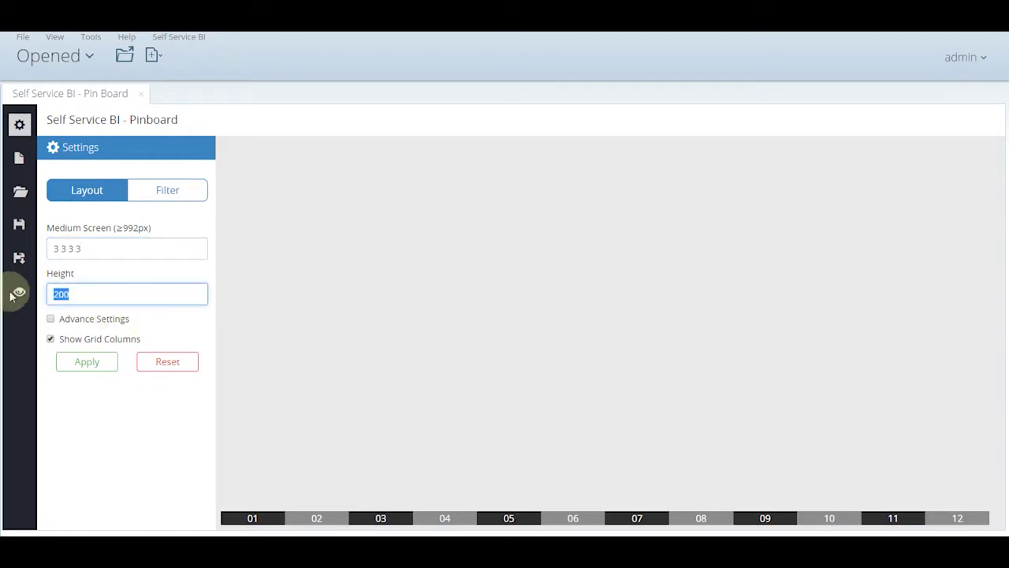
text(50)
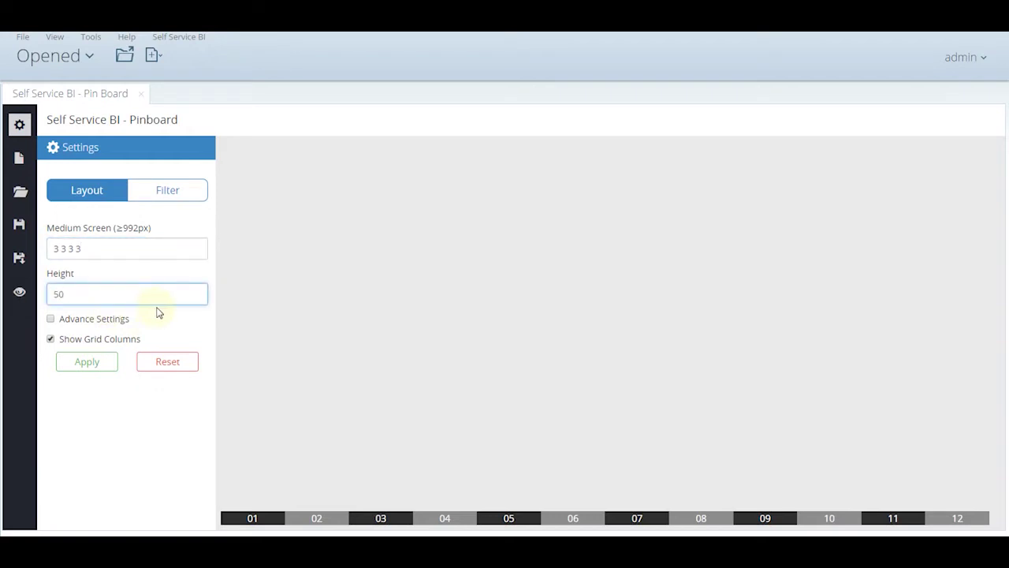
click(100, 362)
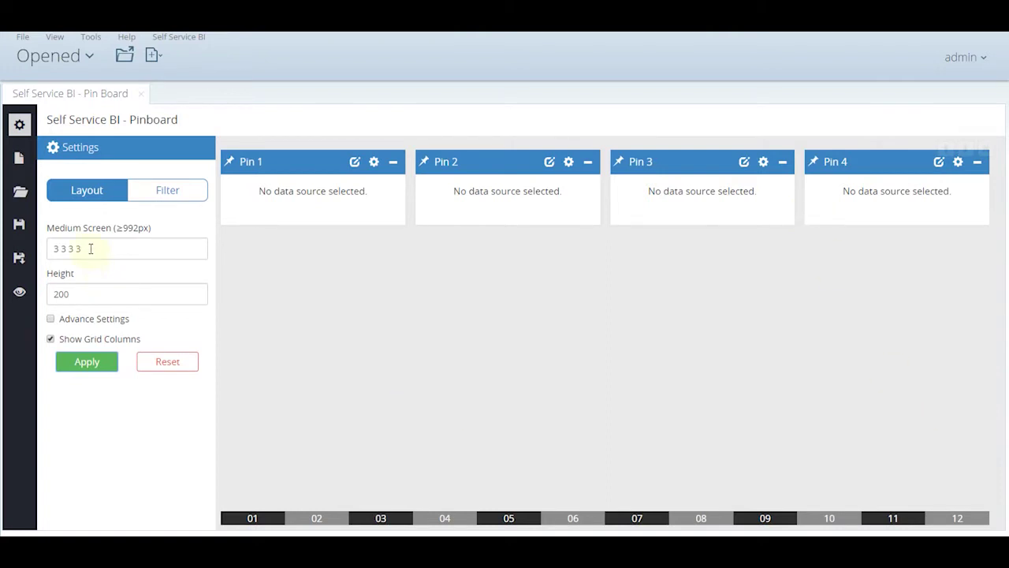
Add a row of two half-width pins using a 6 6 column layout
triple_click(117, 252)
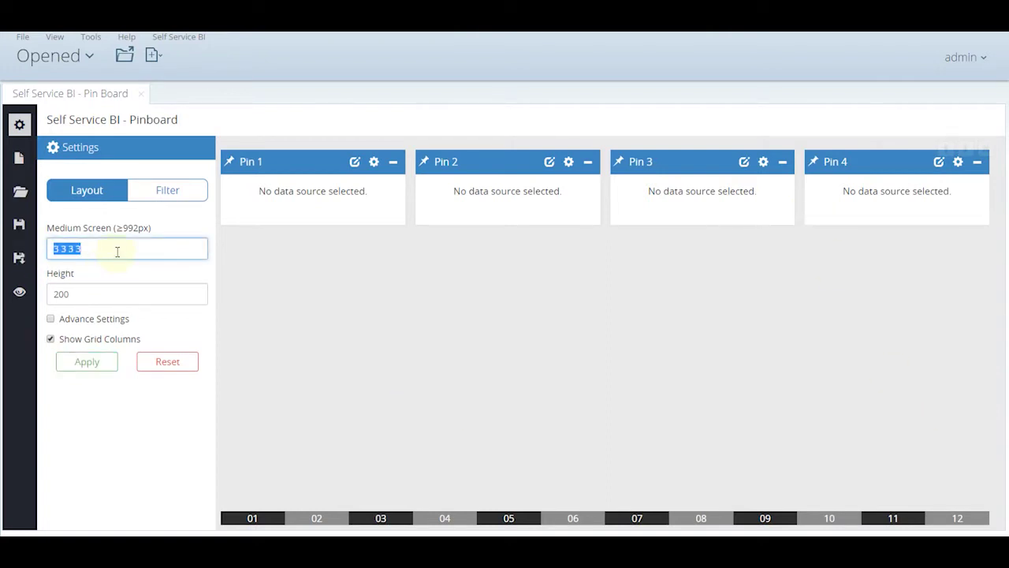
text(6 6)
click(86, 364)
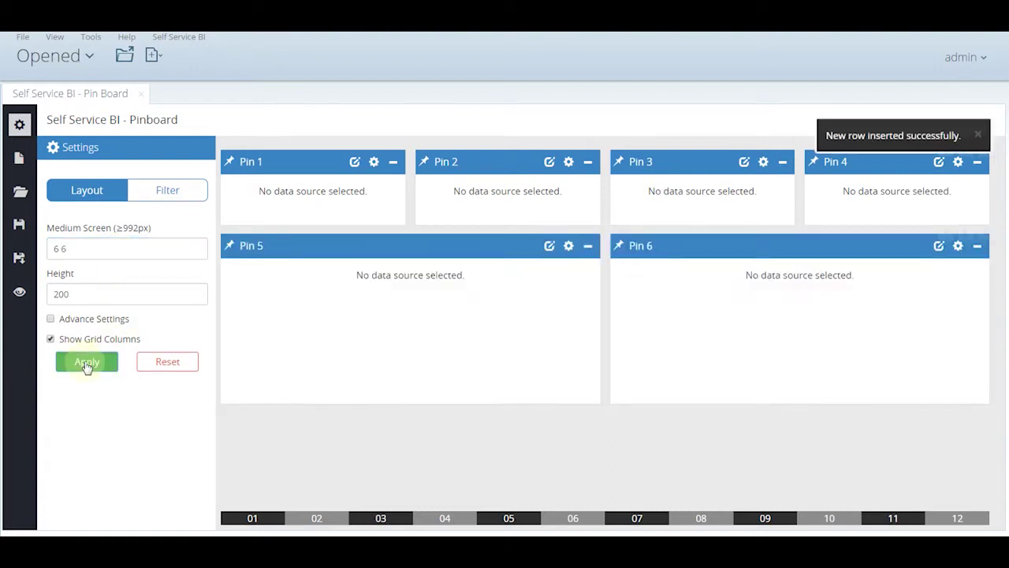
Add a full-width row with a 12 column layout and hide the settings panel
drag(49, 248, 128, 259)
text(12)
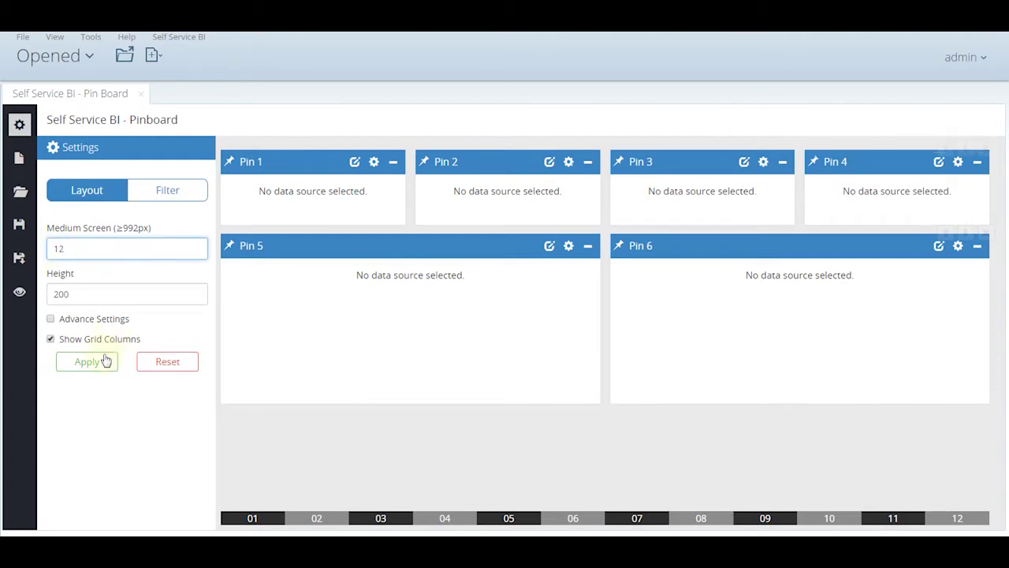
click(87, 364)
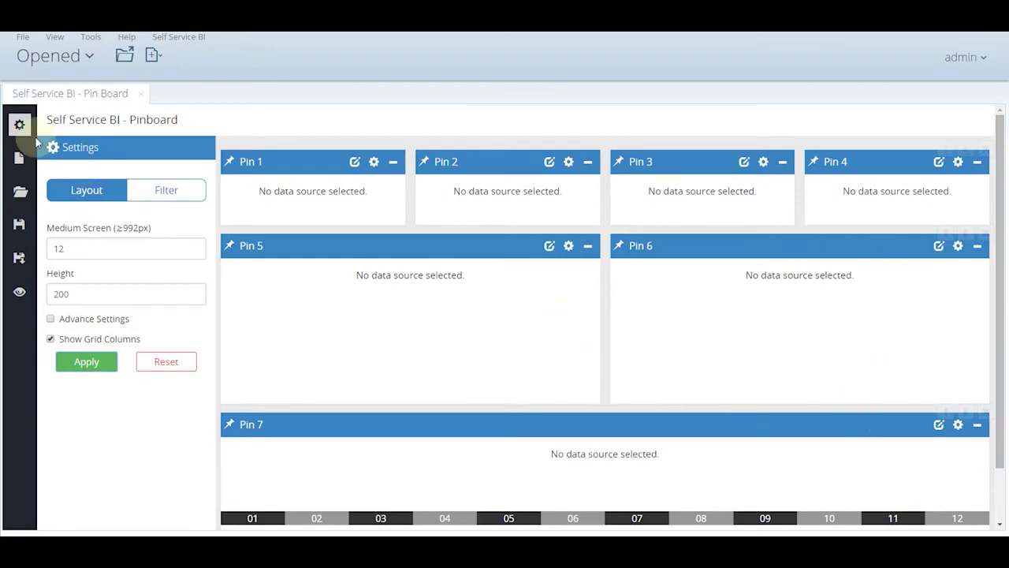
click(19, 126)
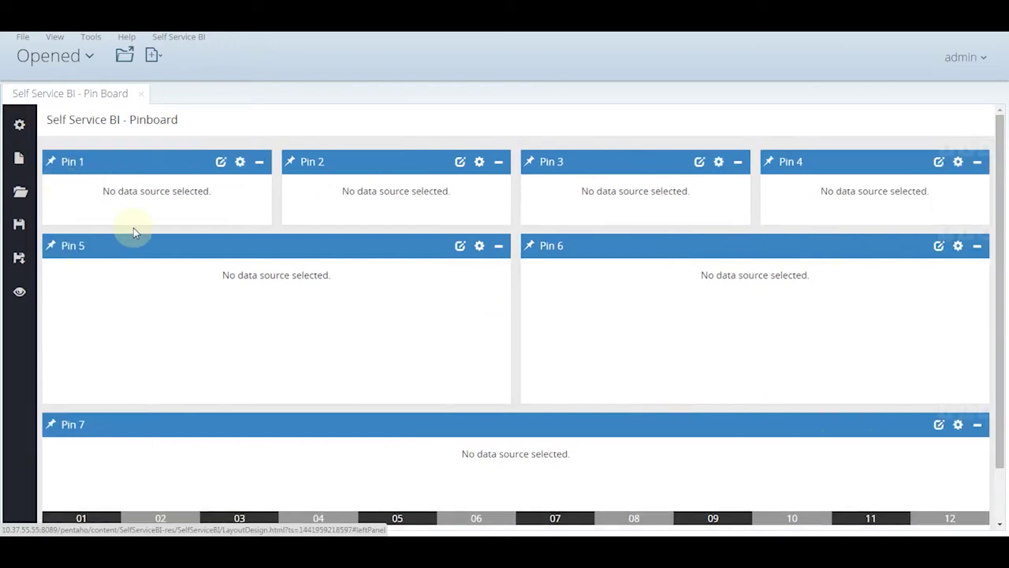
Title the first pin 'Total Daily Sales' with a Sea Green header
click(241, 164)
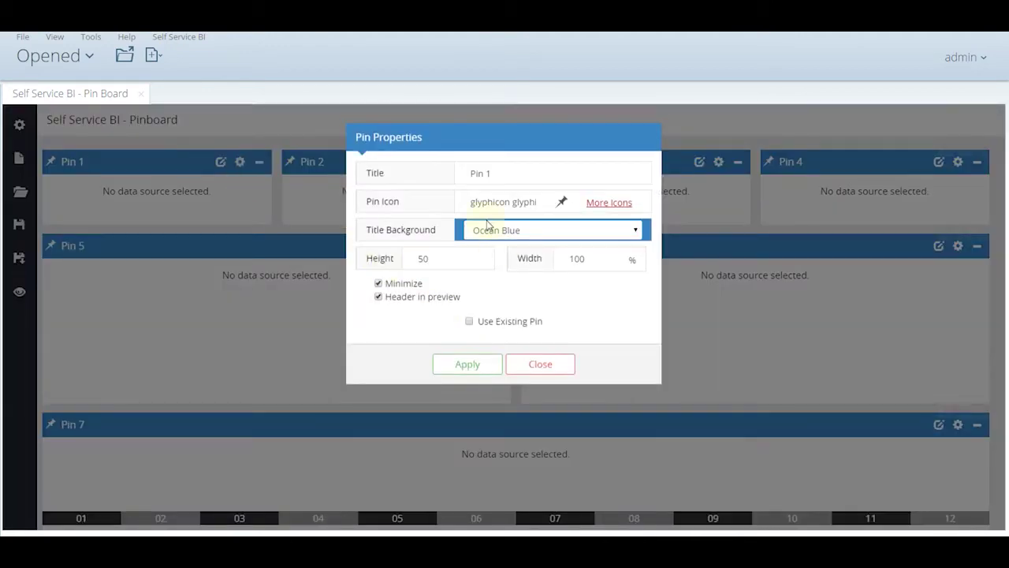
drag(502, 170, 363, 146)
key(BackSpace)
text(Total Daily Sales)
click(496, 232)
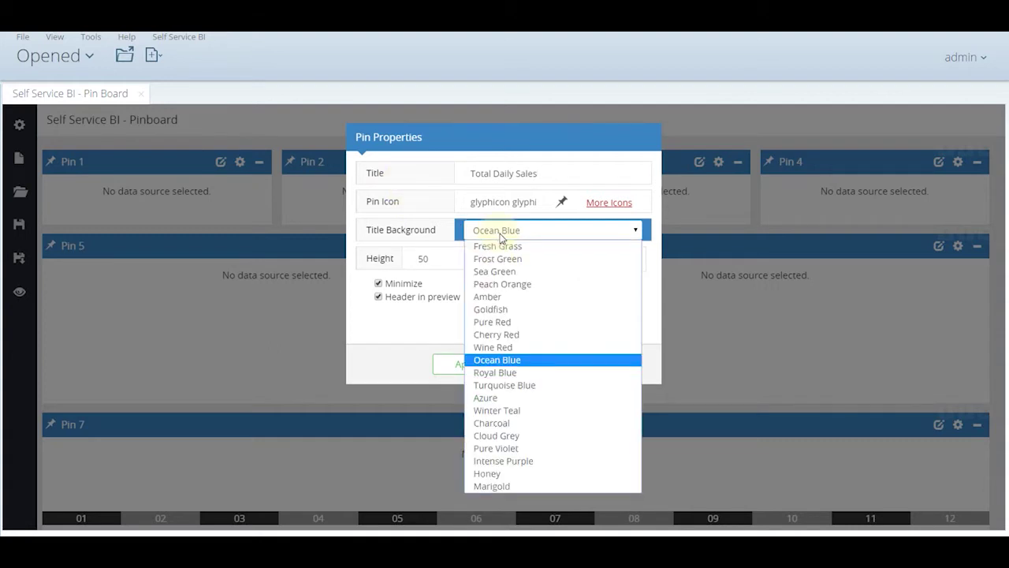
click(507, 271)
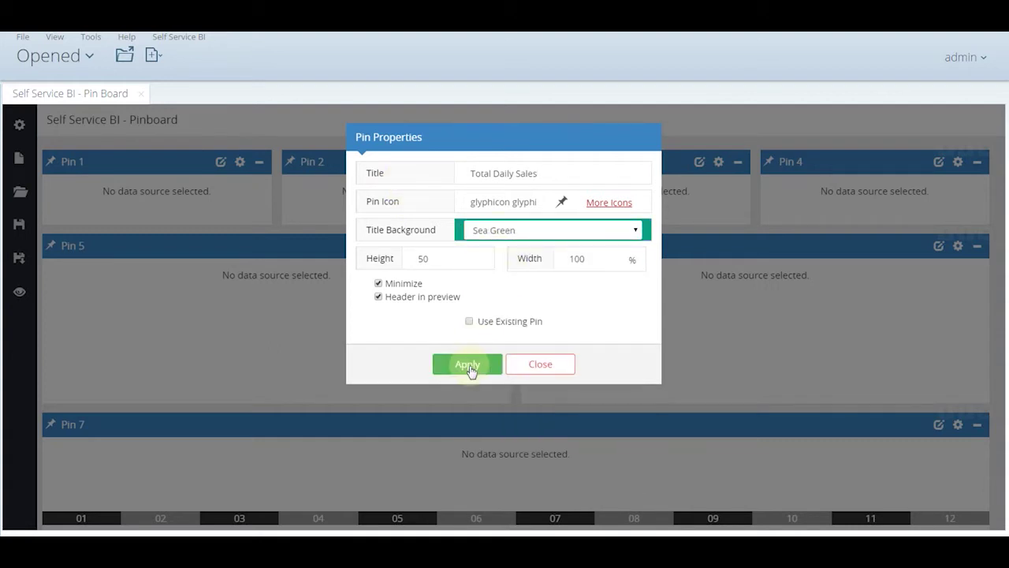
click(471, 368)
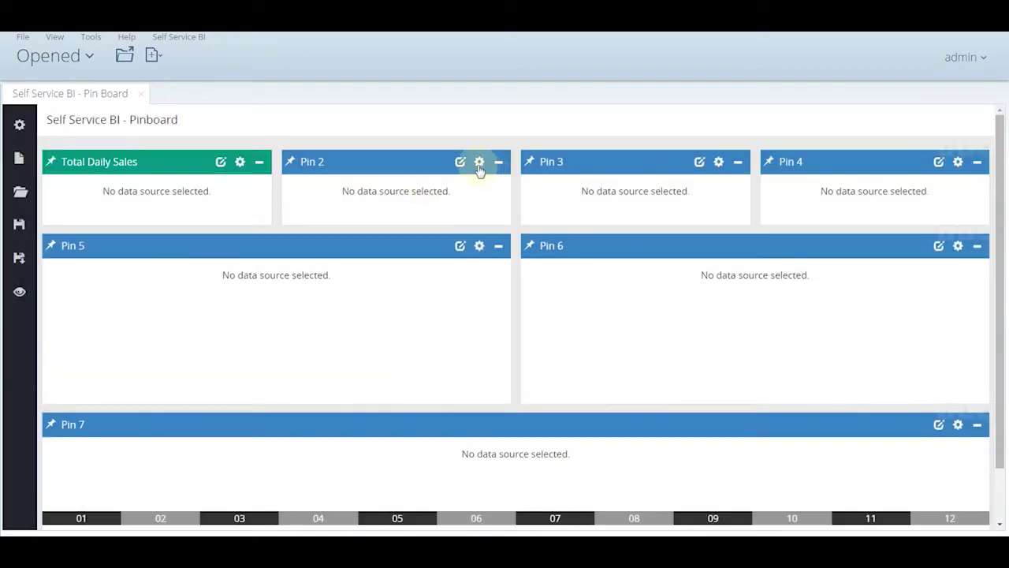
Rename the second pin 'Avg. Basket Value'
click(479, 163)
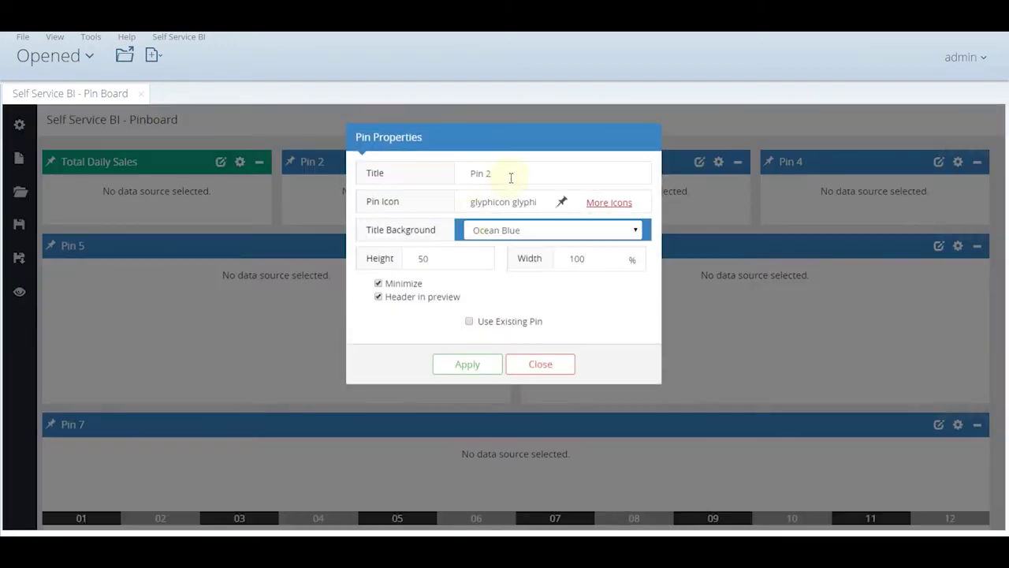
drag(514, 173, 418, 167)
key(BackSpace)
text(Avg. Basket Values)
key(BackSpace)
click(466, 369)
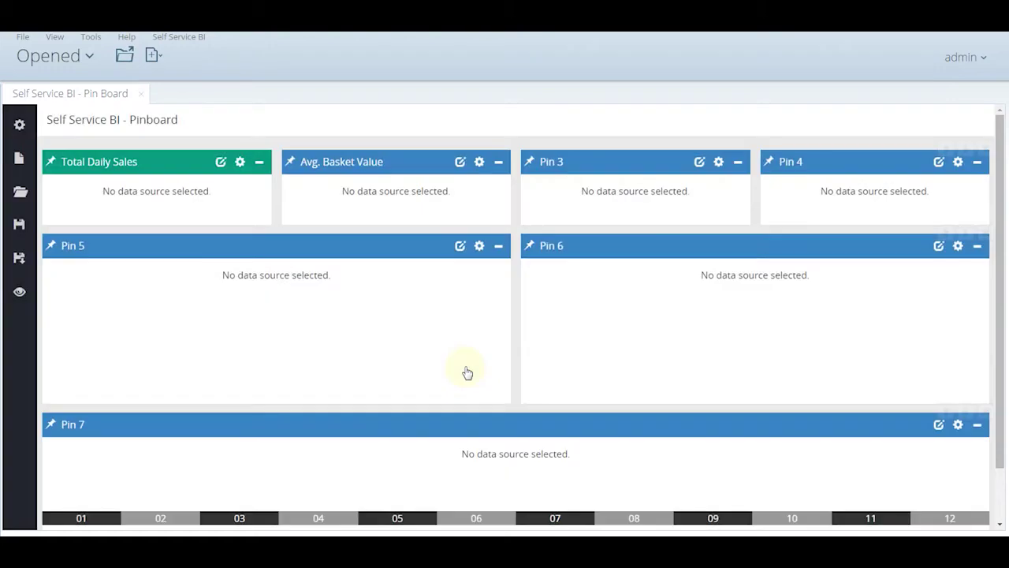
Title the third pin 'Avg. Basket Size' with a Peach Orange header
click(719, 162)
click(428, 174)
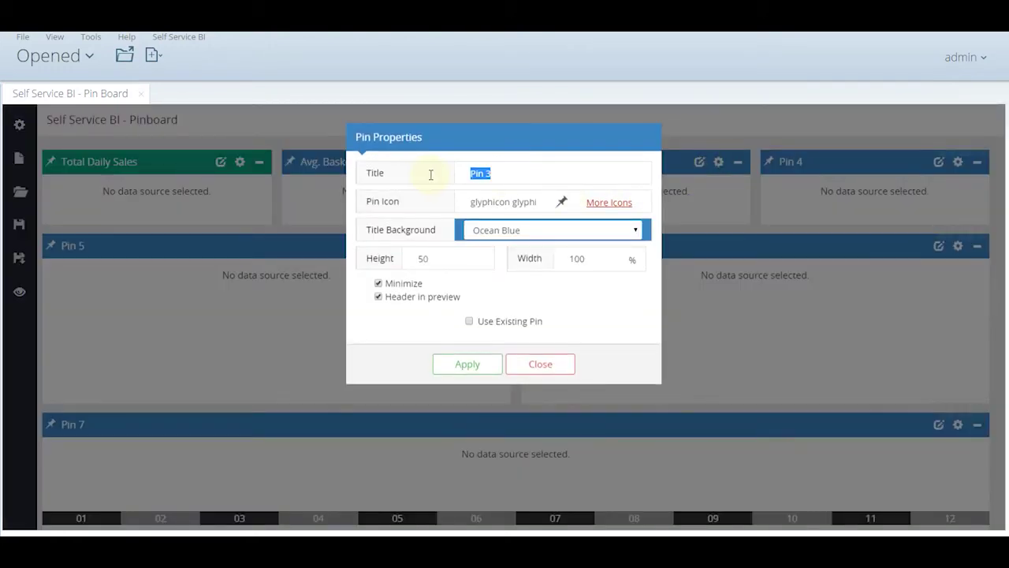
key(BackSpace)
text(Avg. Basket Size)
click(574, 233)
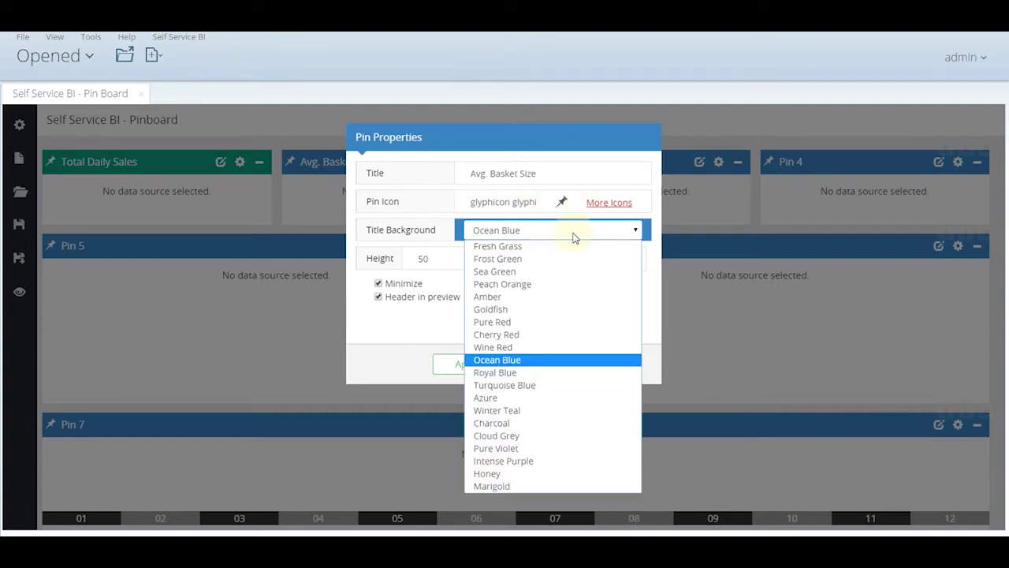
click(554, 272)
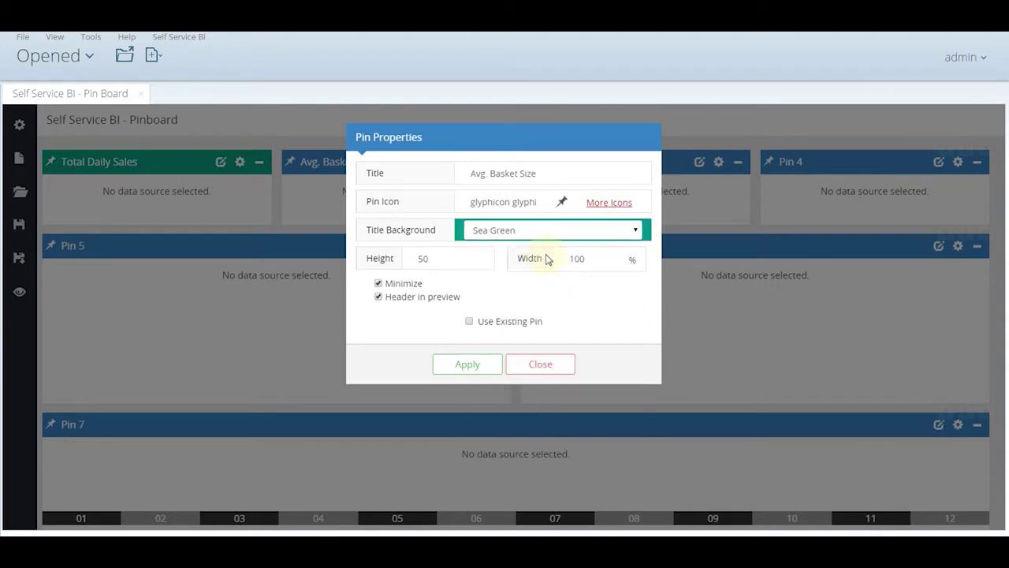
click(545, 230)
click(541, 284)
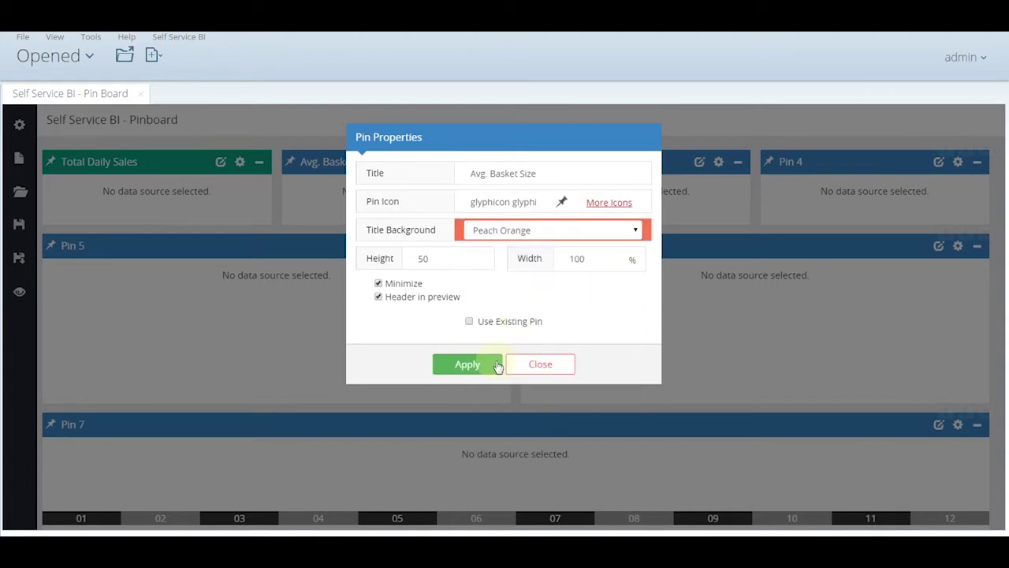
click(468, 364)
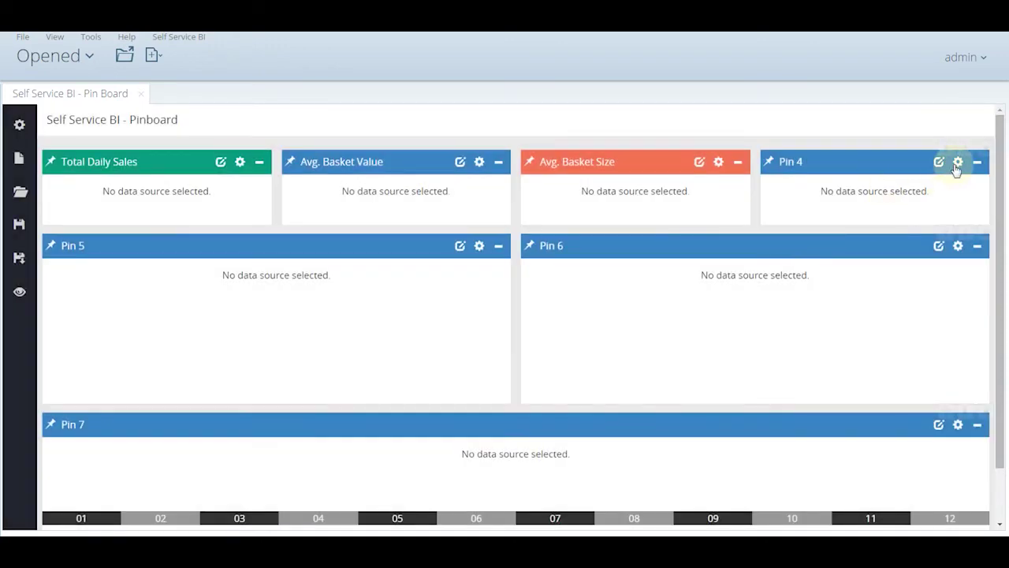
Title the fourth pin 'Total Core Product Sales' with an Amber header
click(956, 165)
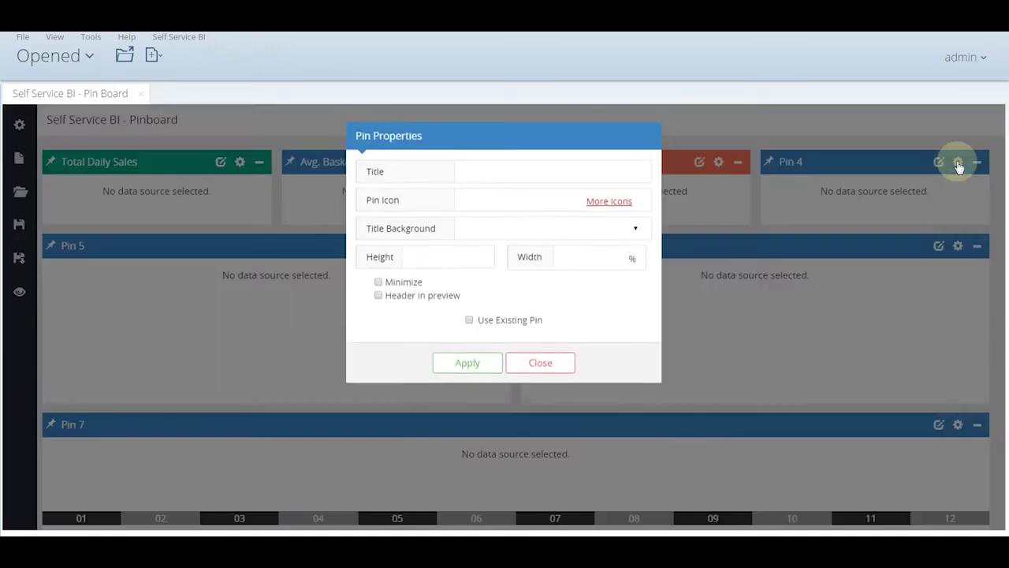
triple_click(502, 171)
key(BackSpace)
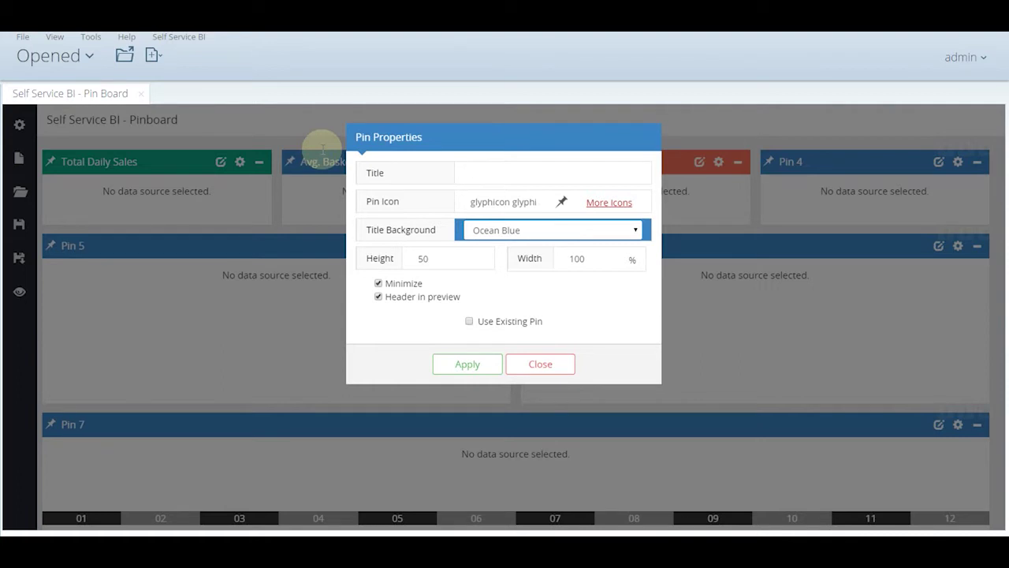
text(Total Core Product Sales)
click(619, 239)
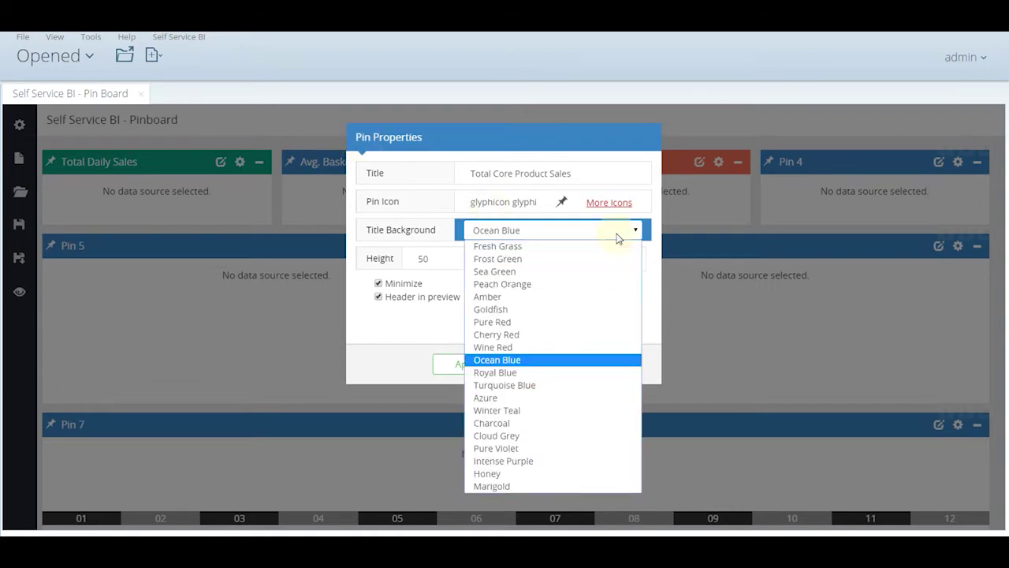
click(585, 297)
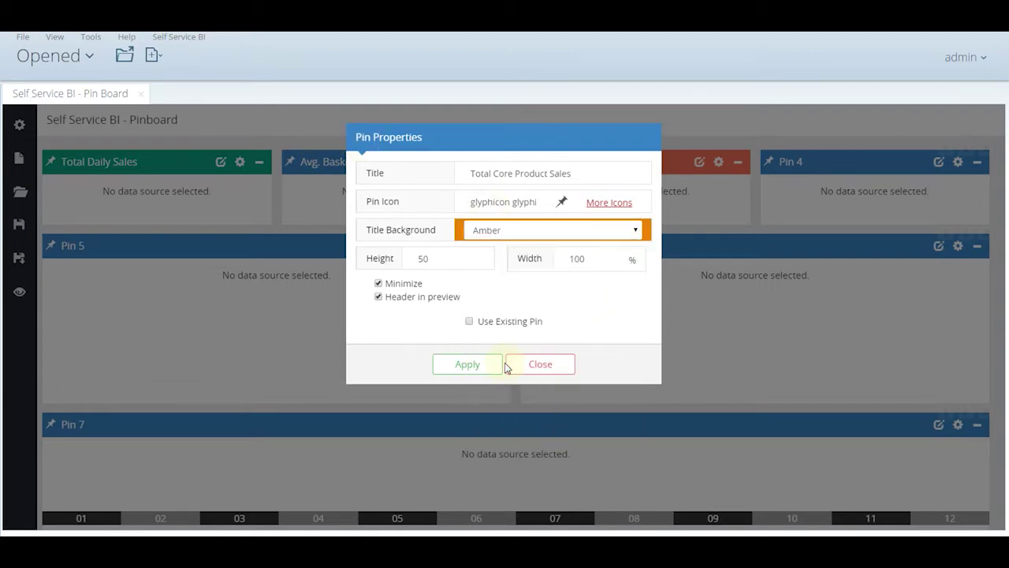
click(465, 369)
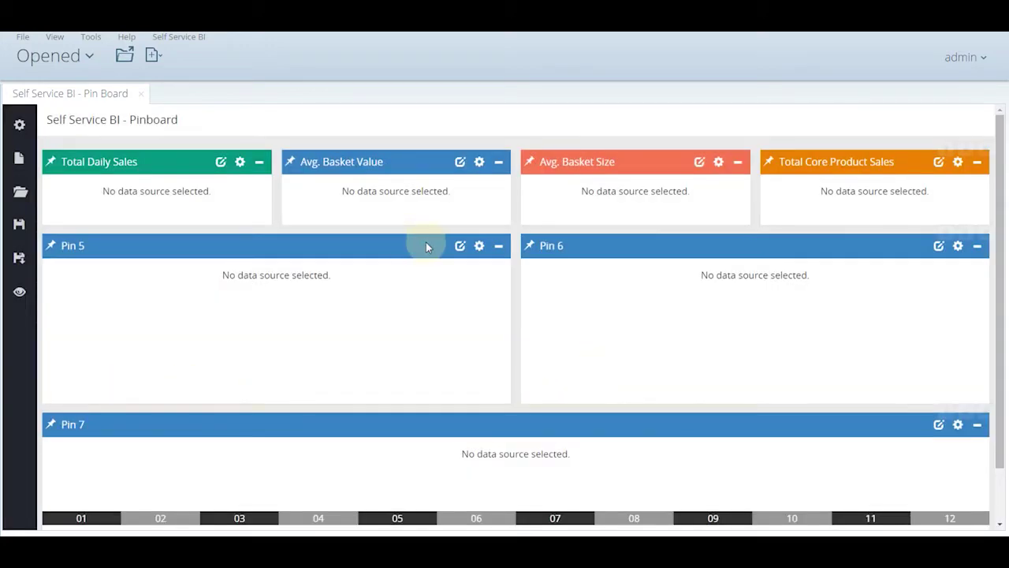
Retitle the fifth pin 'Top 10 Products by Revenue' with a Cloud Grey title background
click(478, 246)
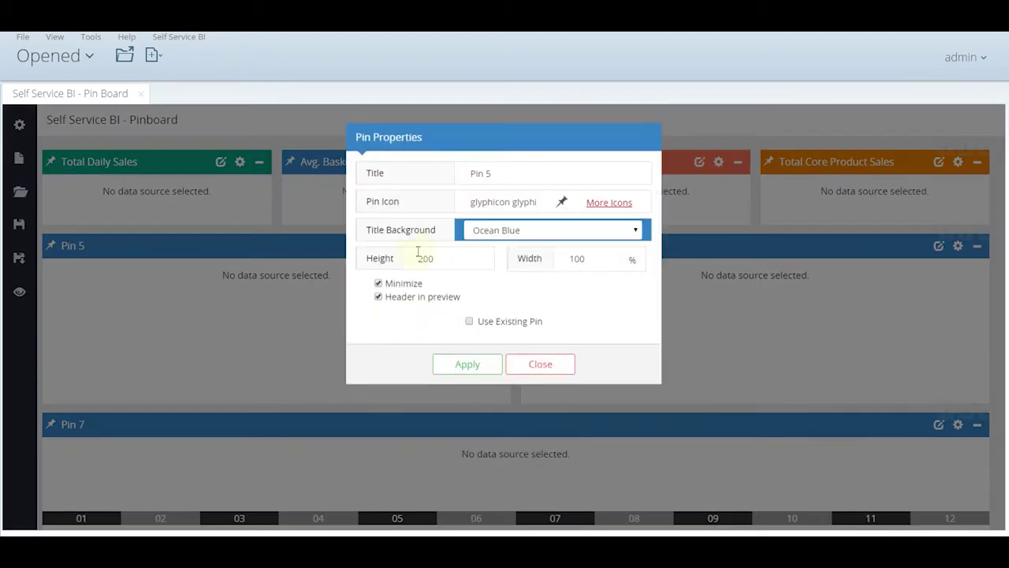
drag(505, 173, 400, 163)
key(BackSpace)
text(Top 10 Products by Revn)
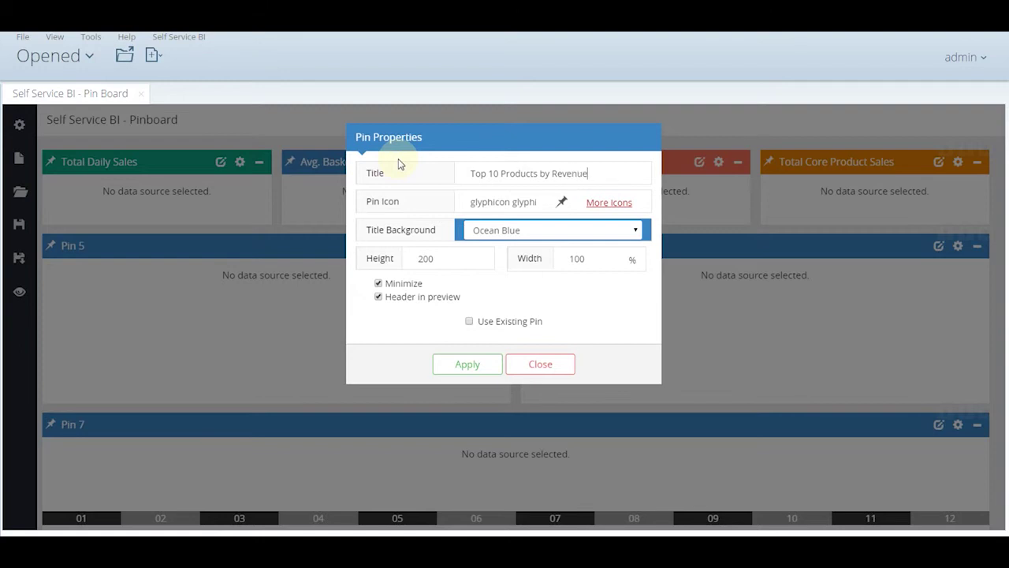
click(505, 233)
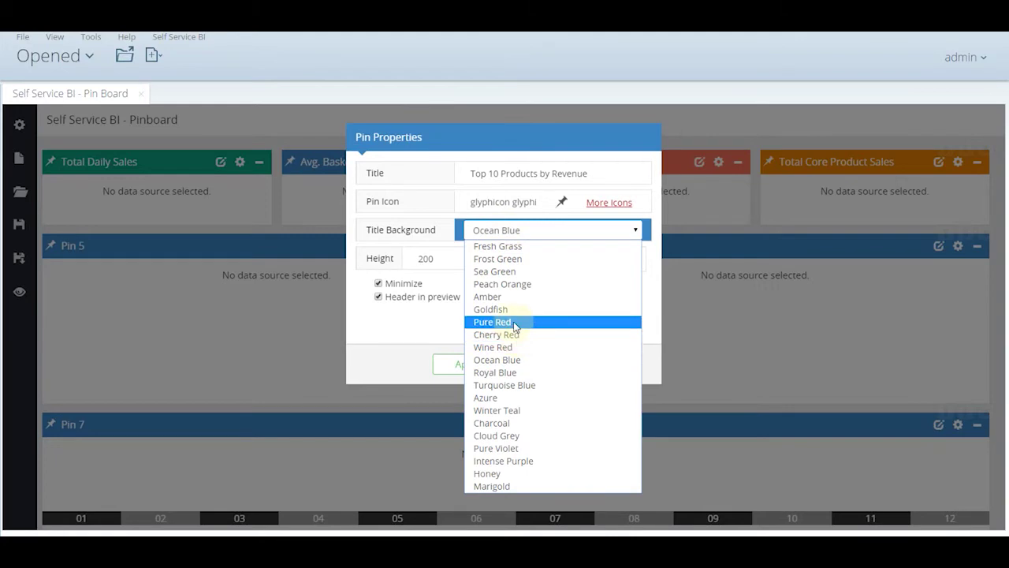
click(499, 435)
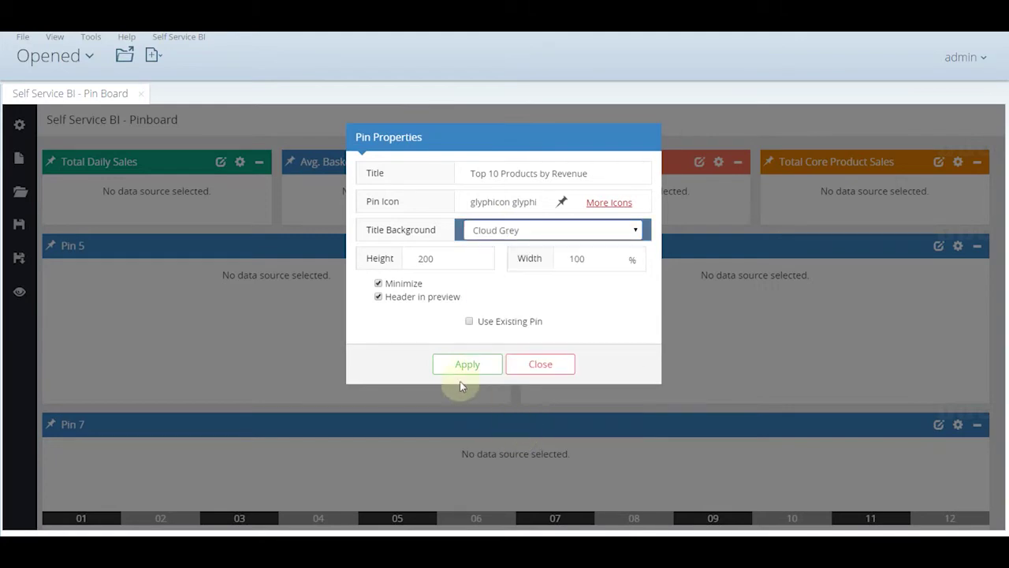
click(468, 364)
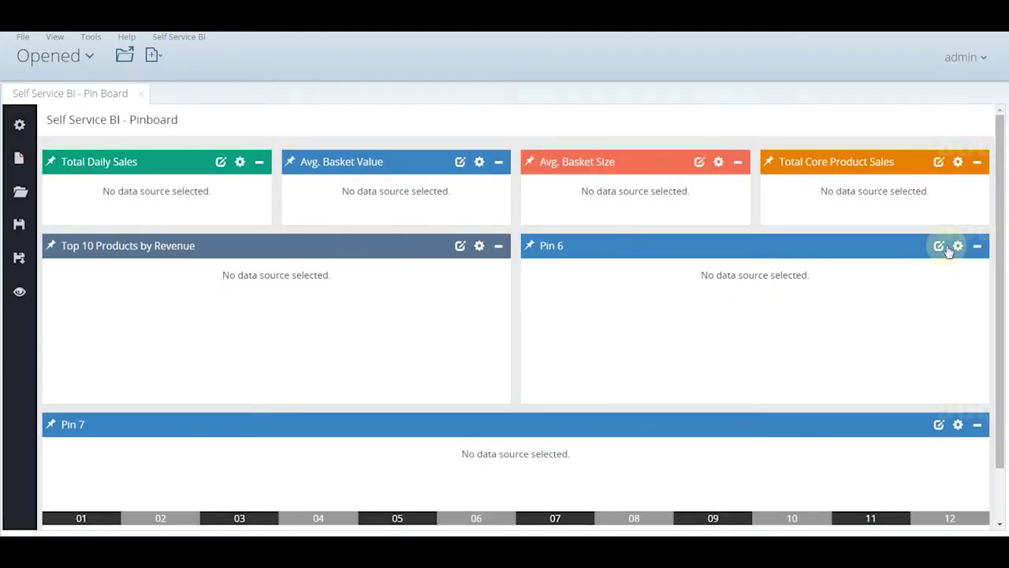
Rename Pin 6 to 'Top 10 Products by Qty'
click(956, 248)
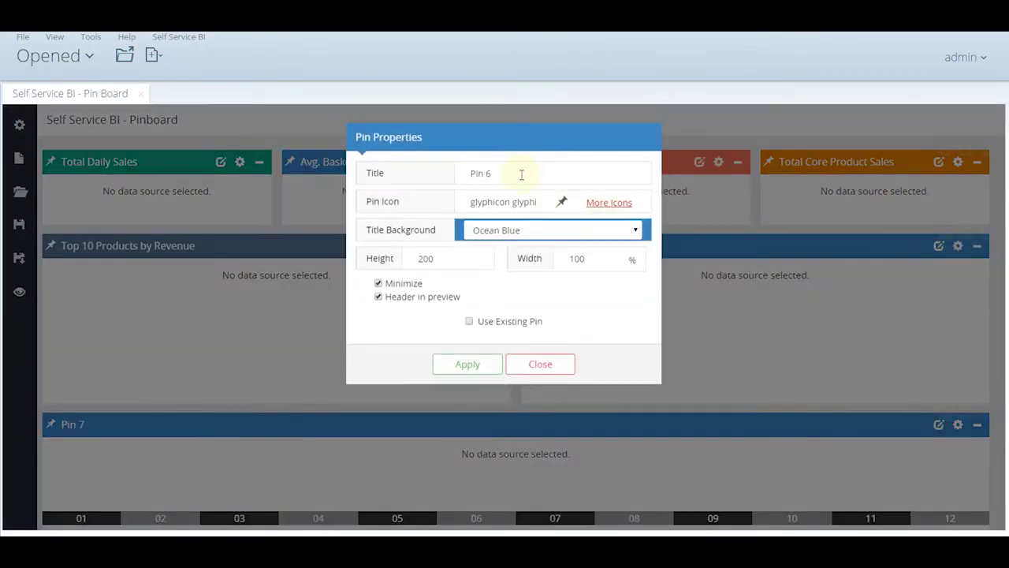
key(BackSpace)
key(BackSpace)
key(BackSpace)
key(BackSpace)
text(Top 10 Products by Qty)
click(466, 364)
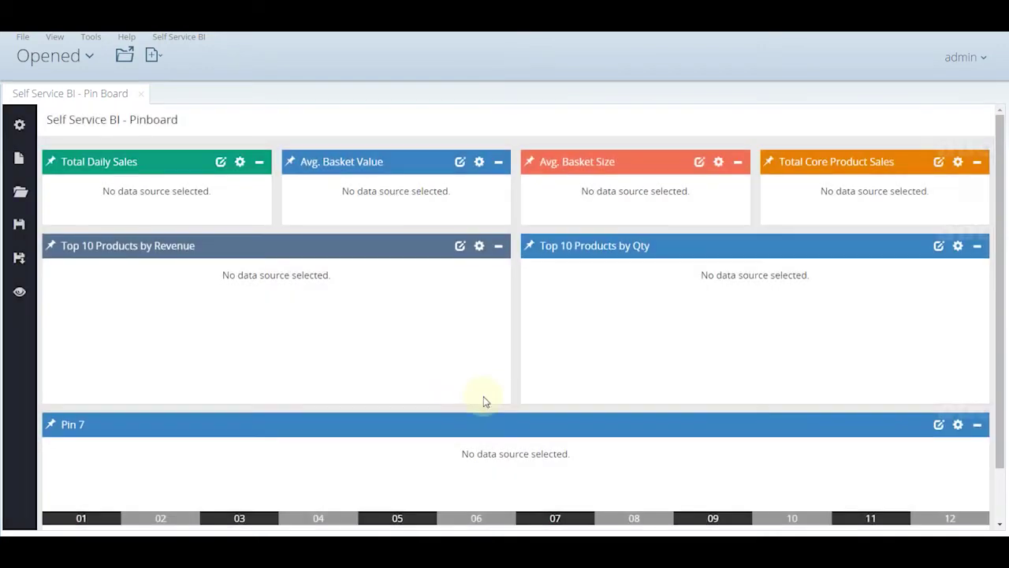
Give the full-width Pin 7 the title 'Product Category Analysis'
click(959, 425)
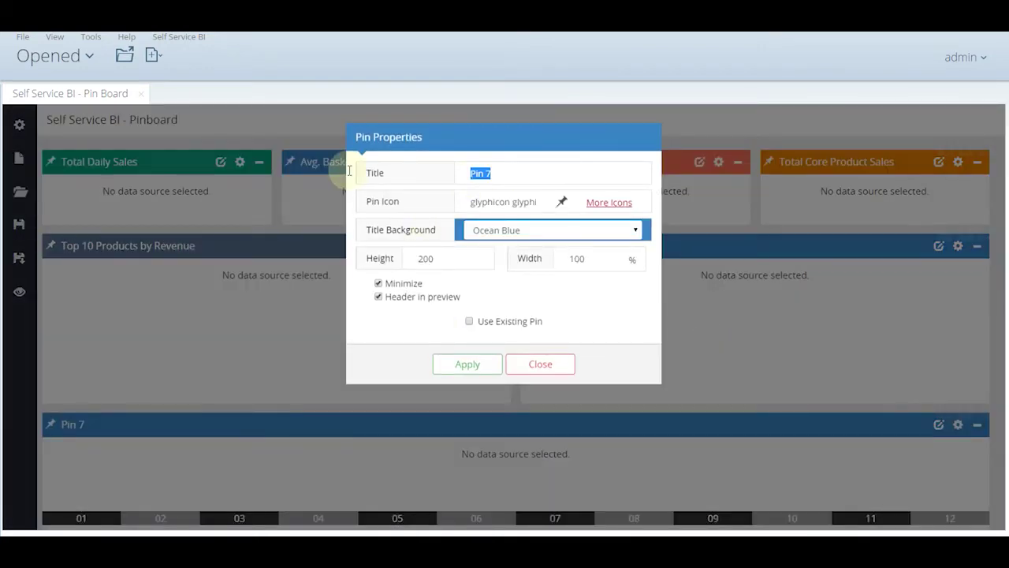
text(Product Category Ana)
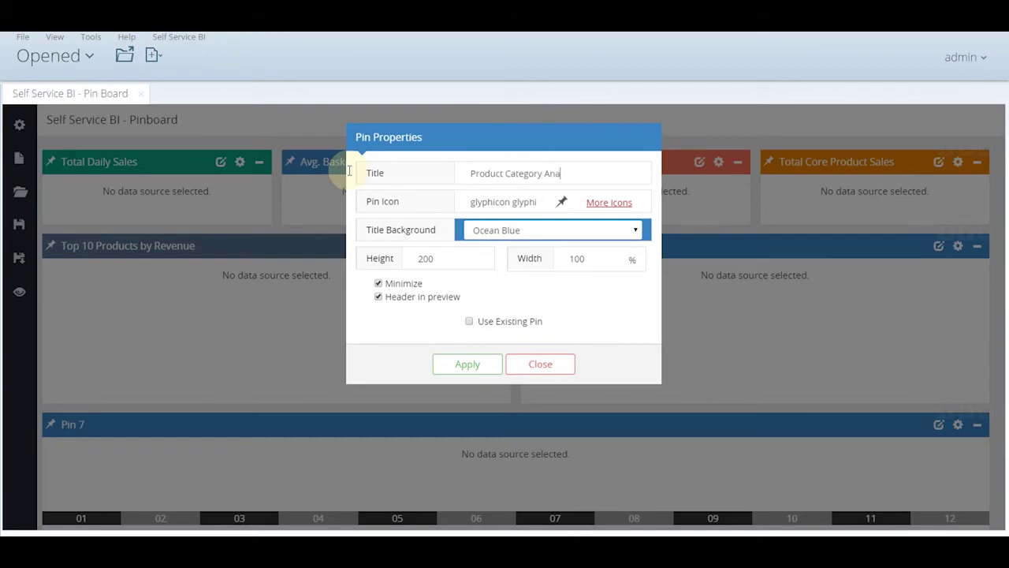
text(lysis)
click(464, 364)
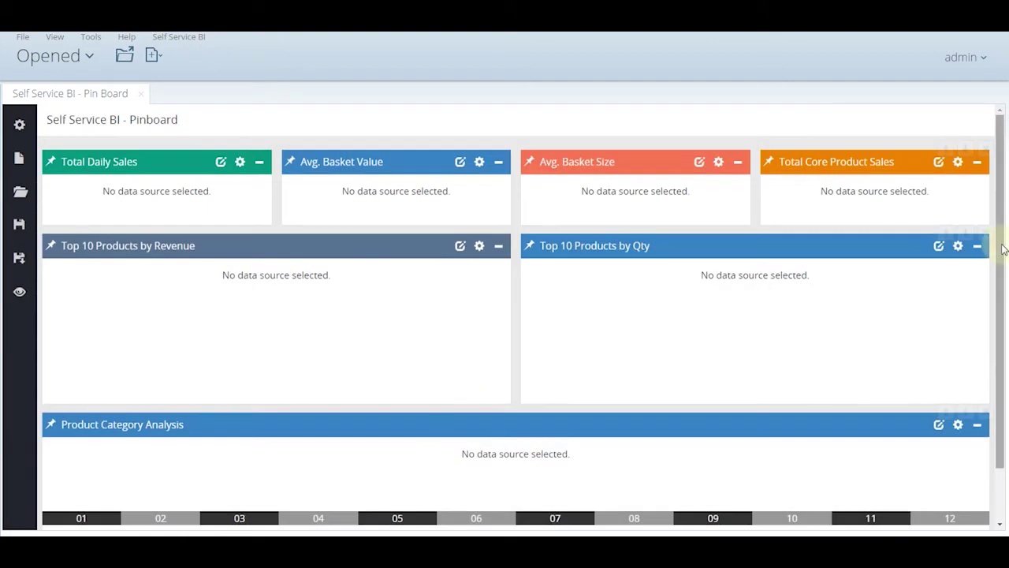
Make Total Daily Sales a Label pin using home/demo/SalesData.cda as its data source
drag(1002, 315, 1006, 211)
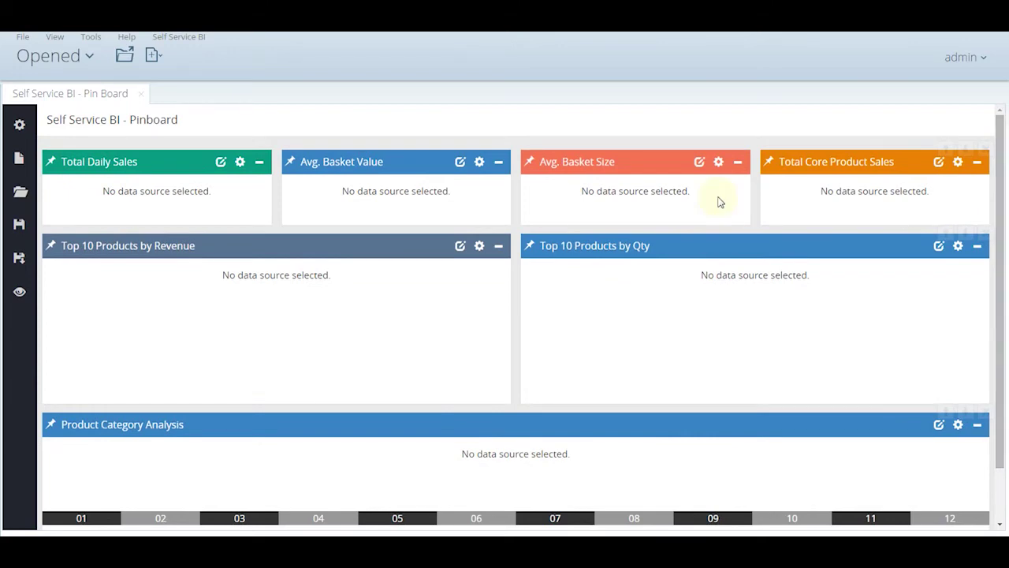
click(222, 162)
click(535, 177)
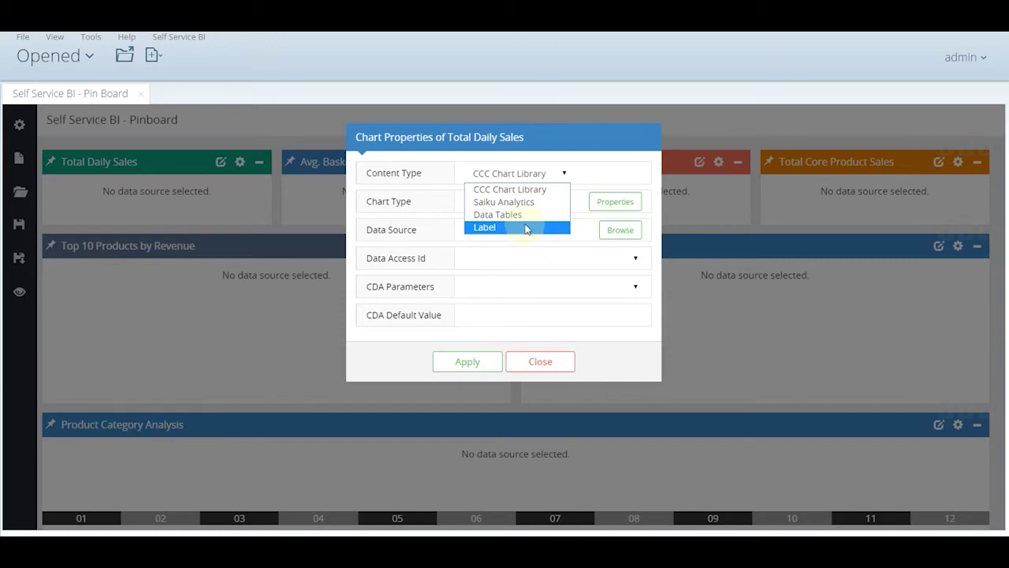
click(527, 229)
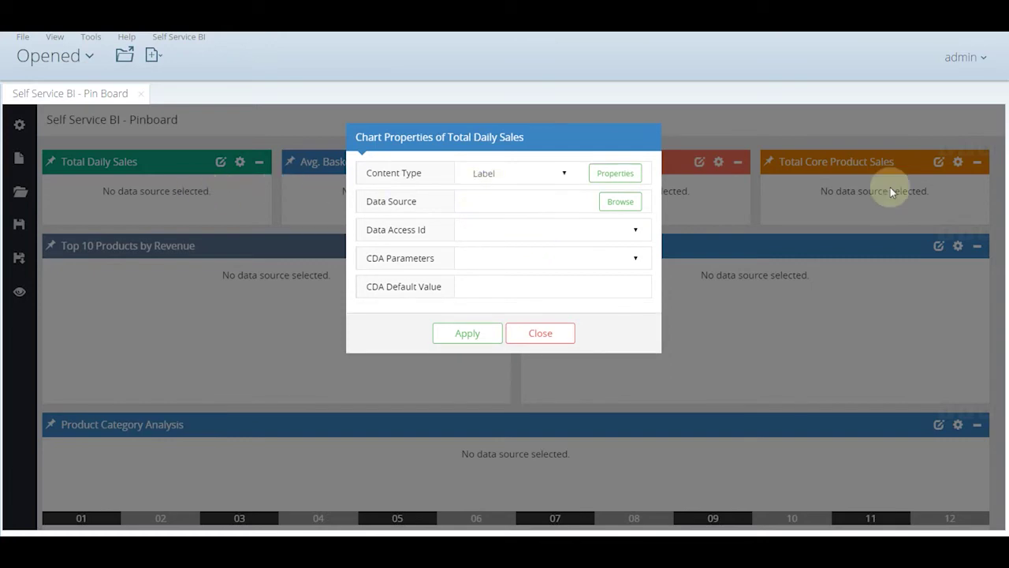
click(614, 208)
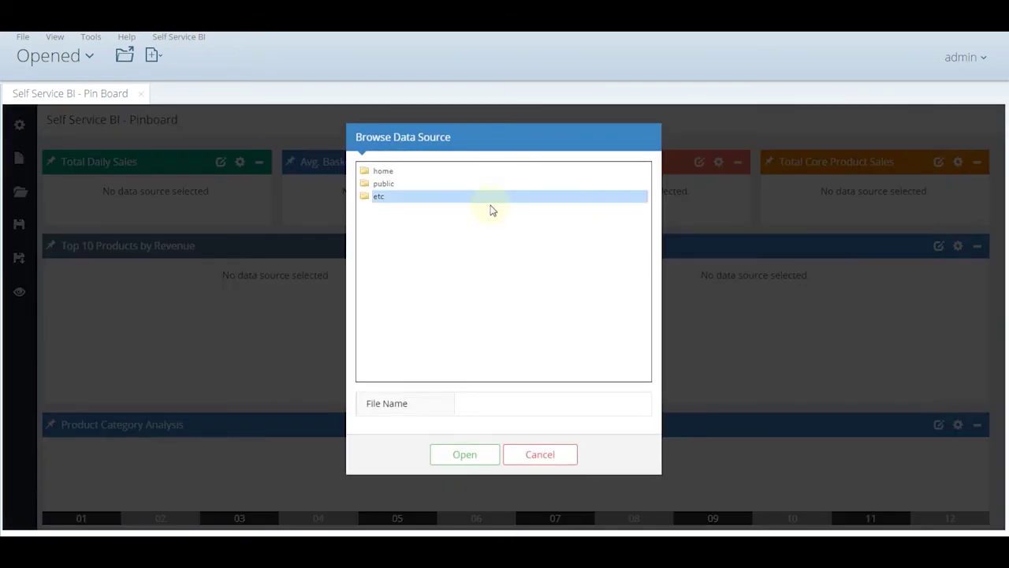
click(384, 179)
drag(647, 241, 643, 286)
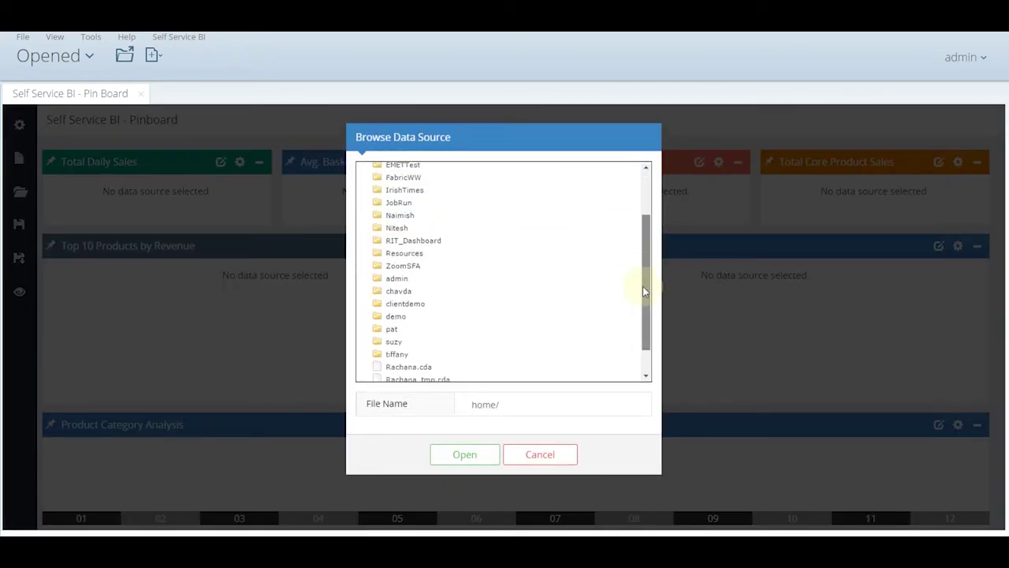
click(390, 319)
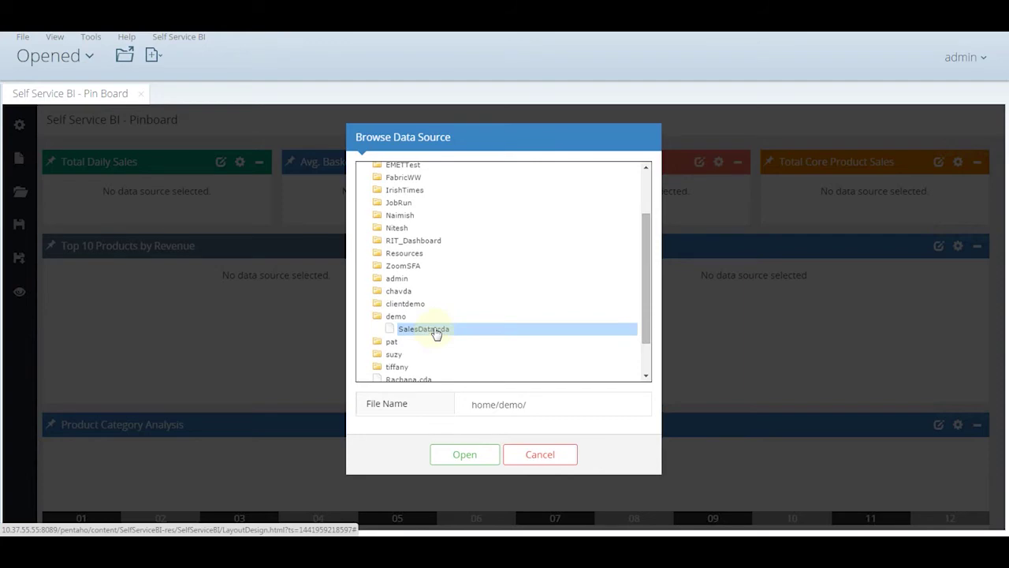
click(433, 331)
drag(576, 404, 263, 344)
key(ctrl+c)
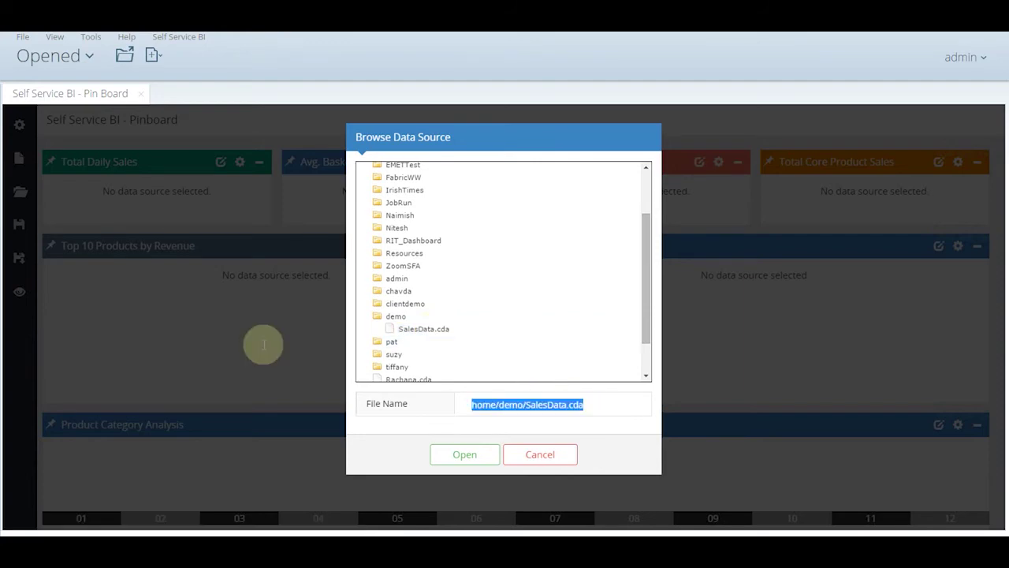
click(440, 454)
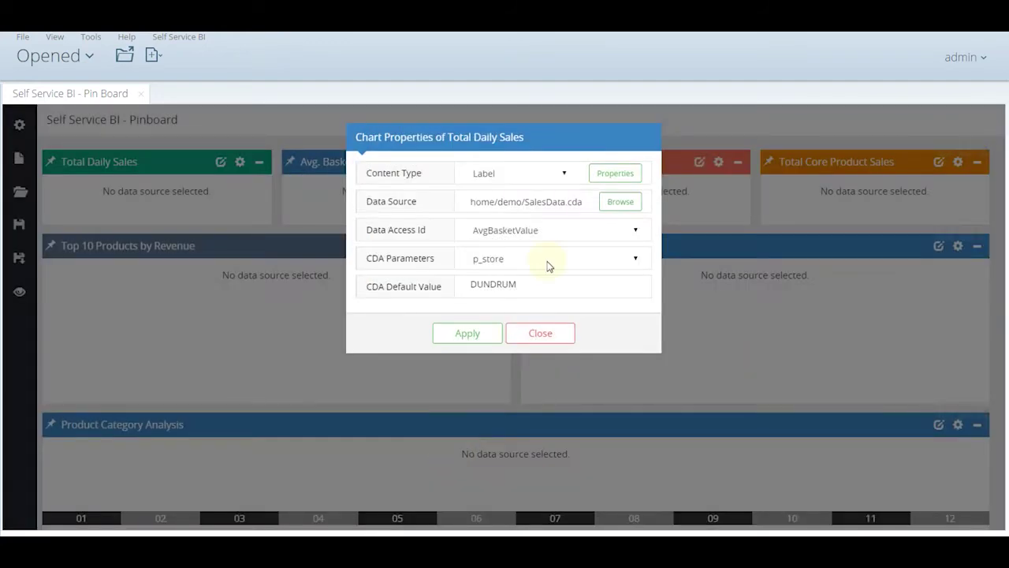
Feed the label from the TotalSales query and display the value in Euro
click(557, 235)
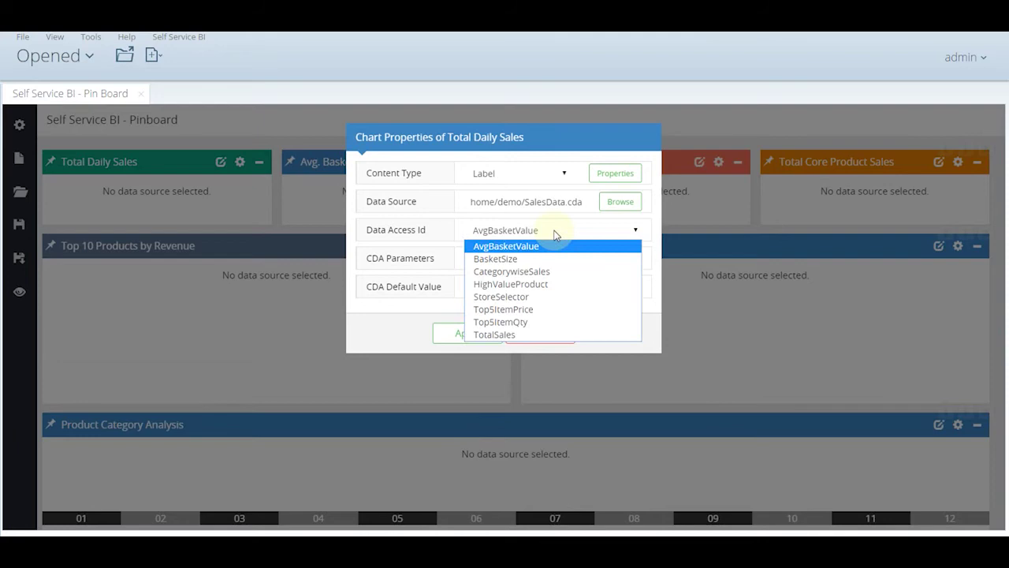
click(541, 335)
click(631, 177)
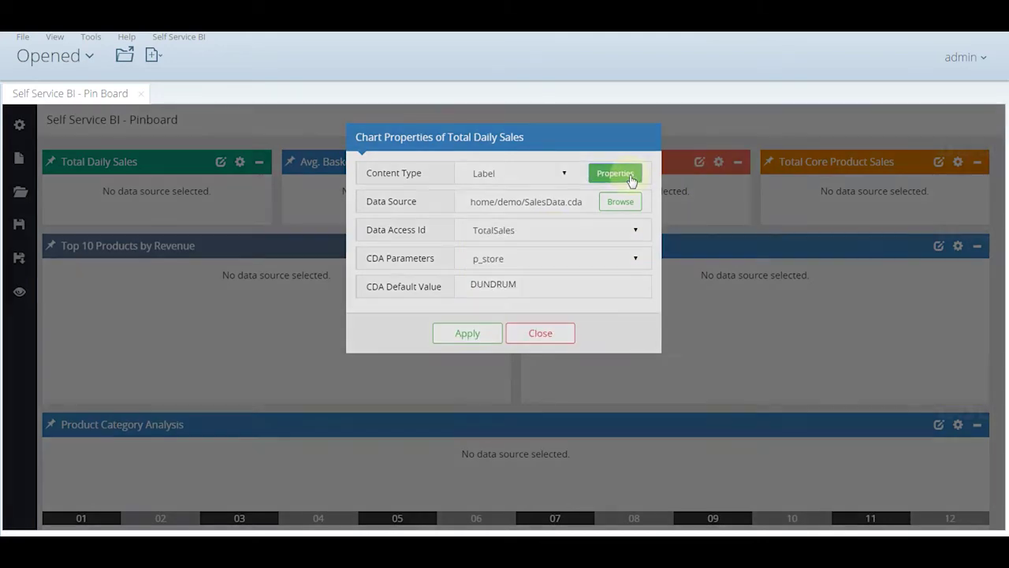
click(511, 293)
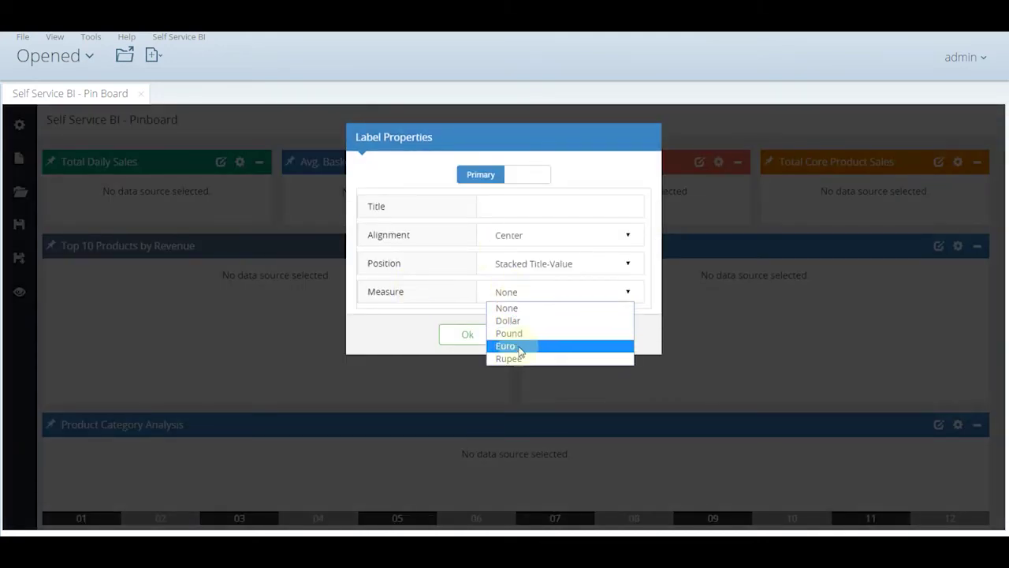
click(512, 347)
click(467, 335)
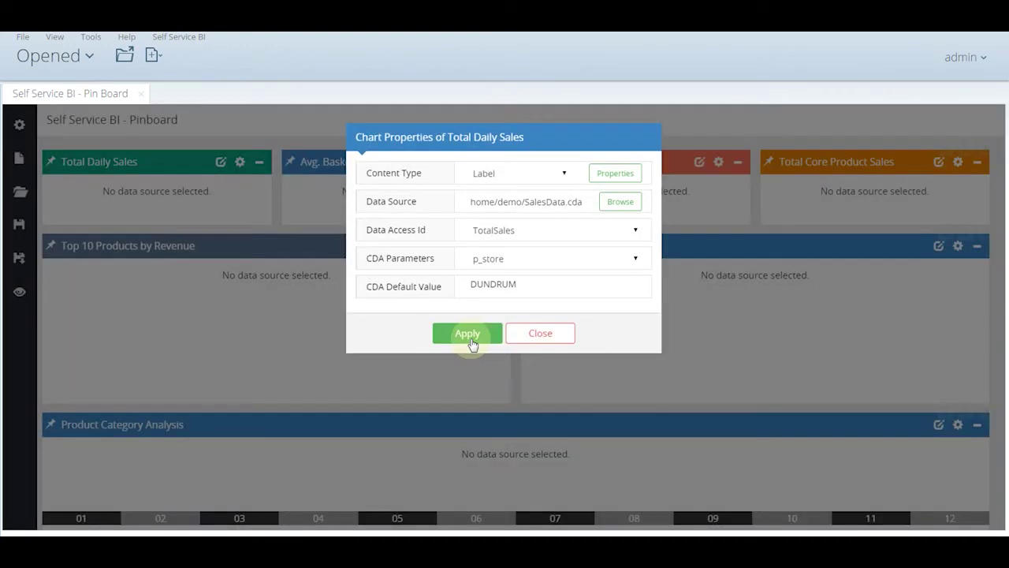
click(469, 335)
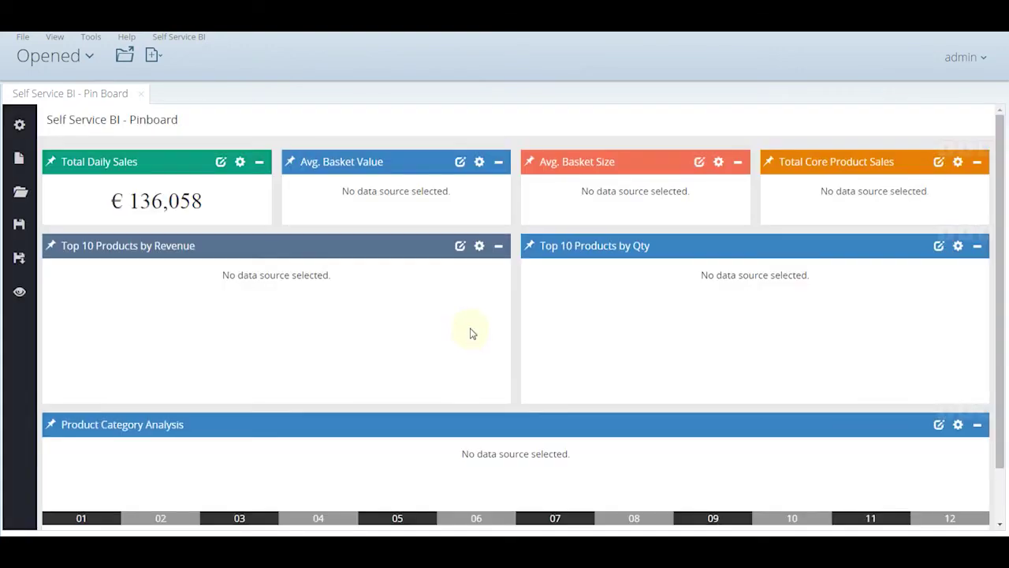
Make Avg. Basket Value a label fed by SalesData.cda's AvgBasketValue query
click(461, 163)
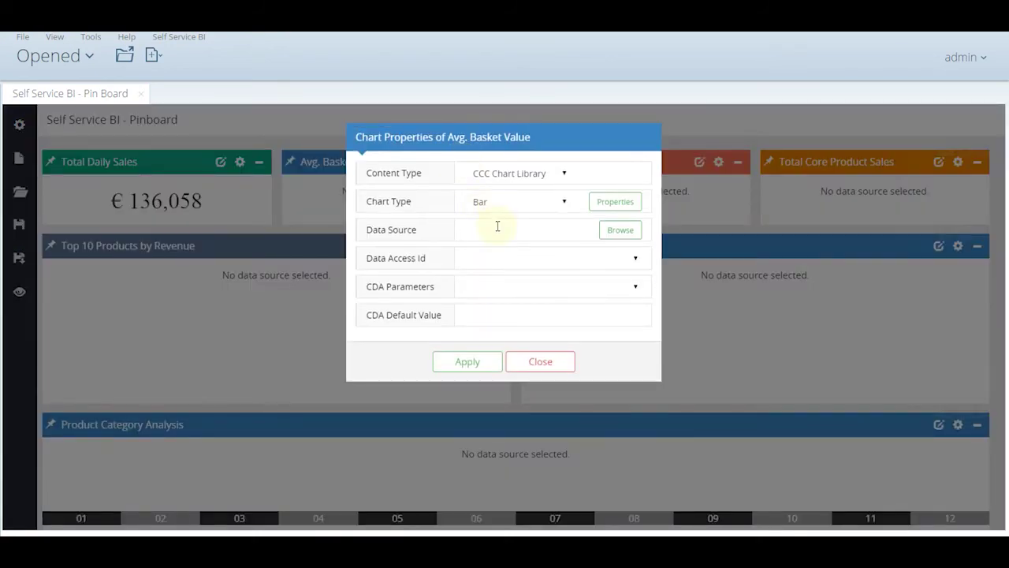
click(498, 173)
click(502, 226)
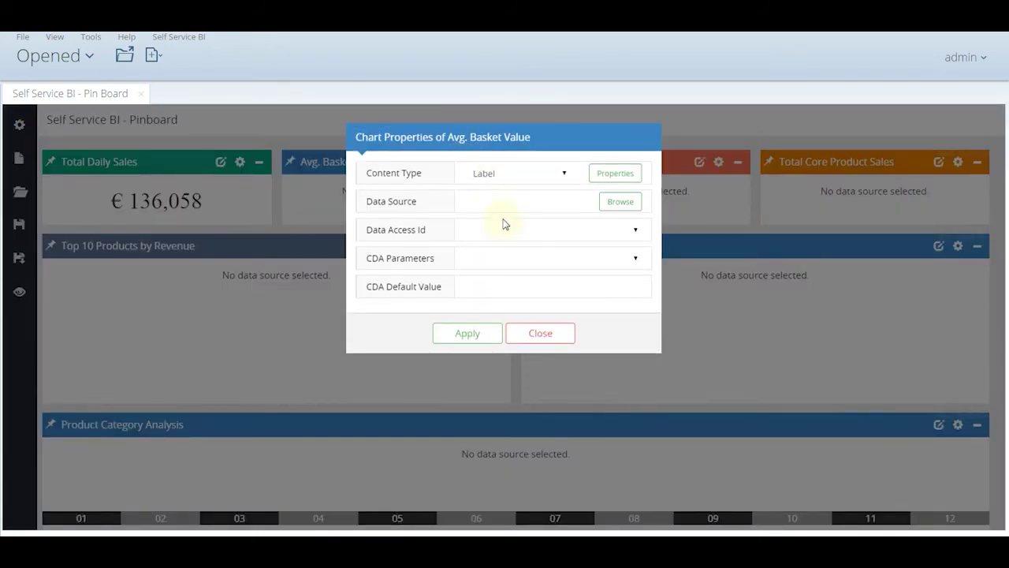
click(496, 202)
text(/home/demo/SalesData.cda)
click(502, 233)
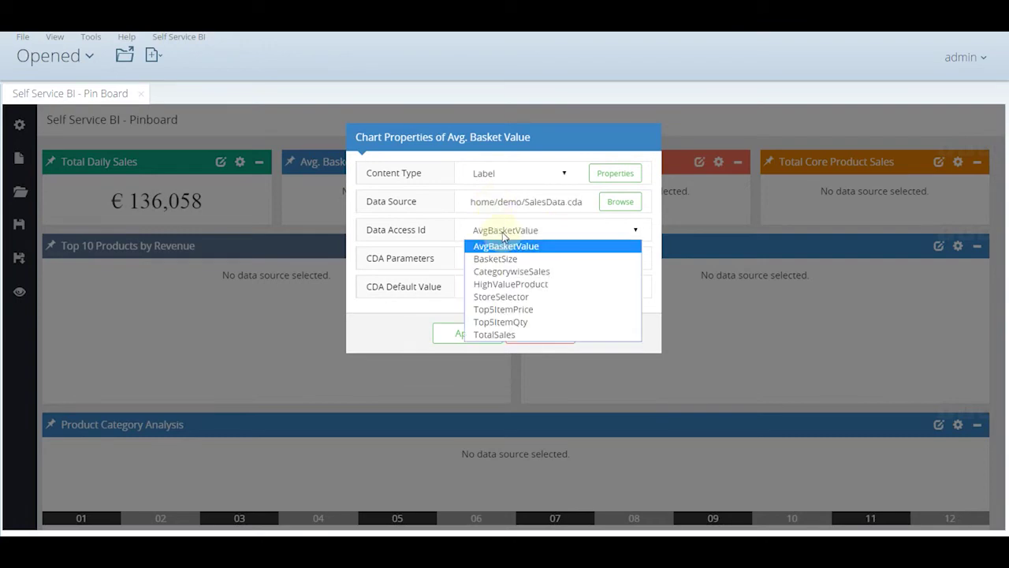
click(505, 237)
click(466, 335)
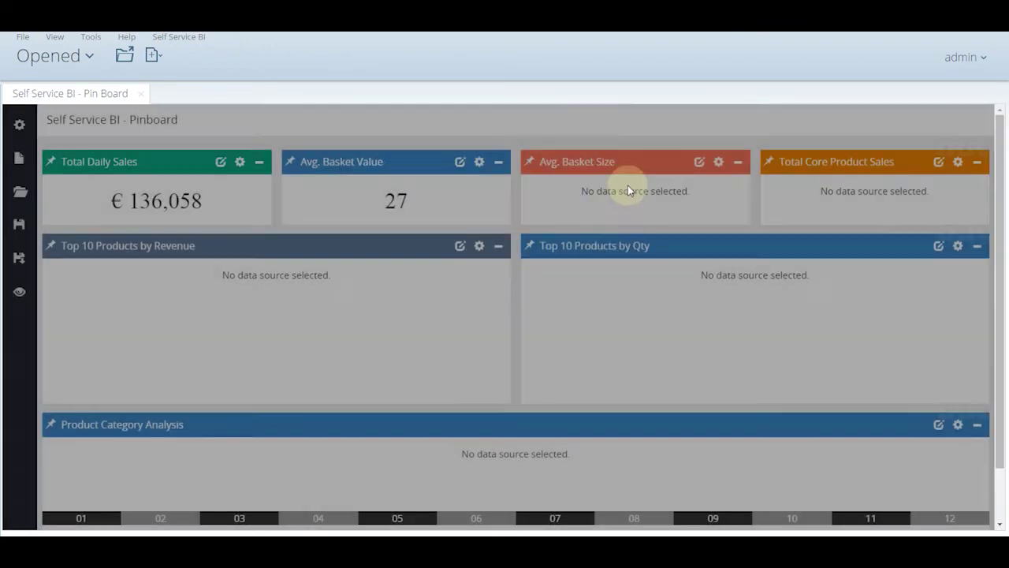
Make Avg. Basket Size a label fed by the BasketSize query
click(701, 162)
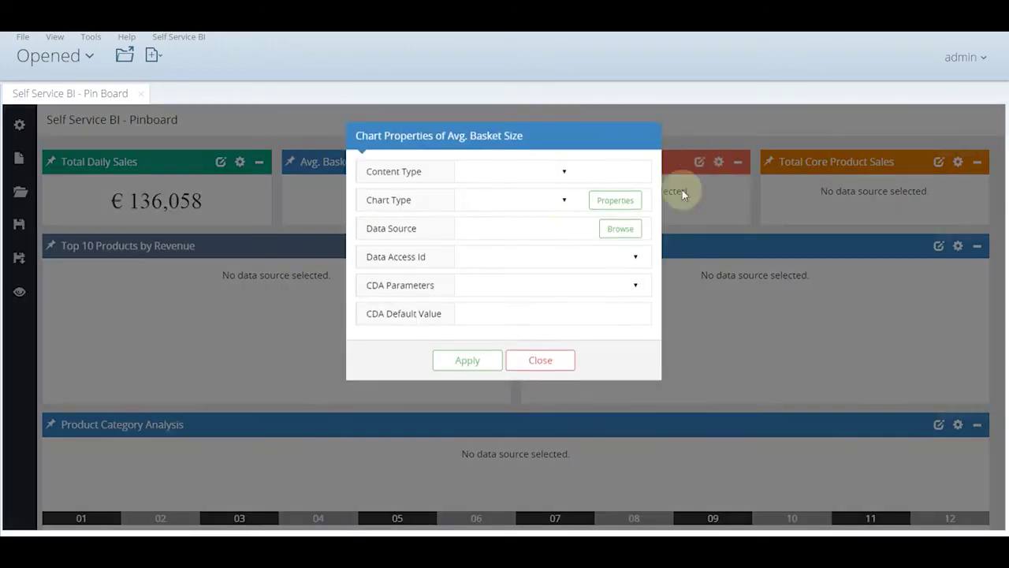
click(529, 173)
click(517, 227)
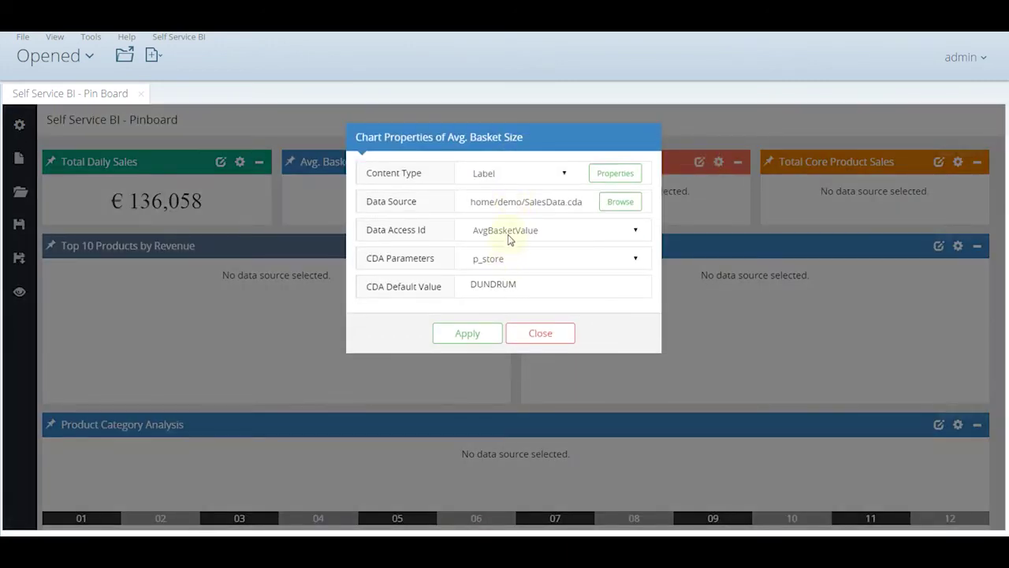
click(513, 236)
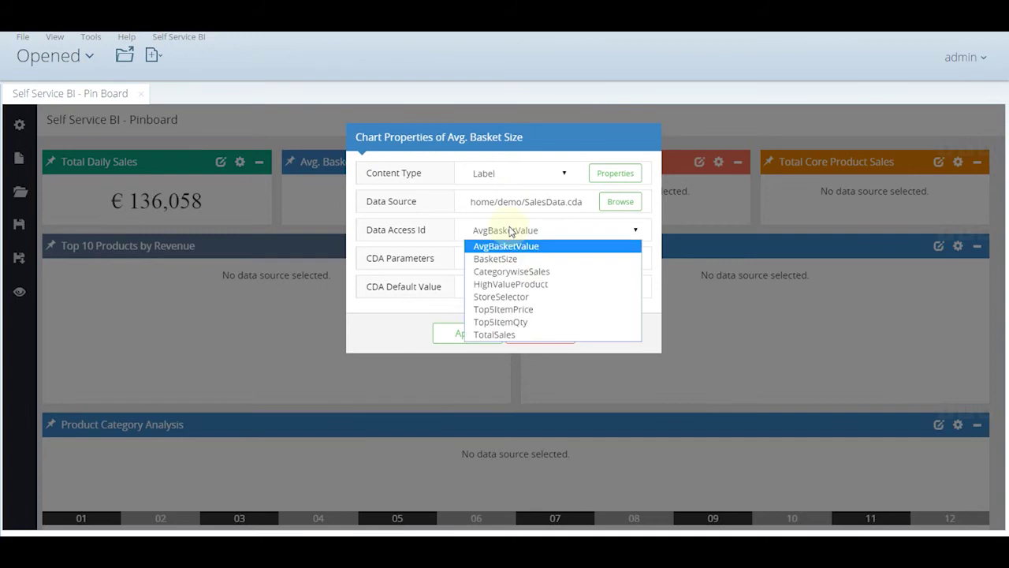
click(497, 258)
click(464, 334)
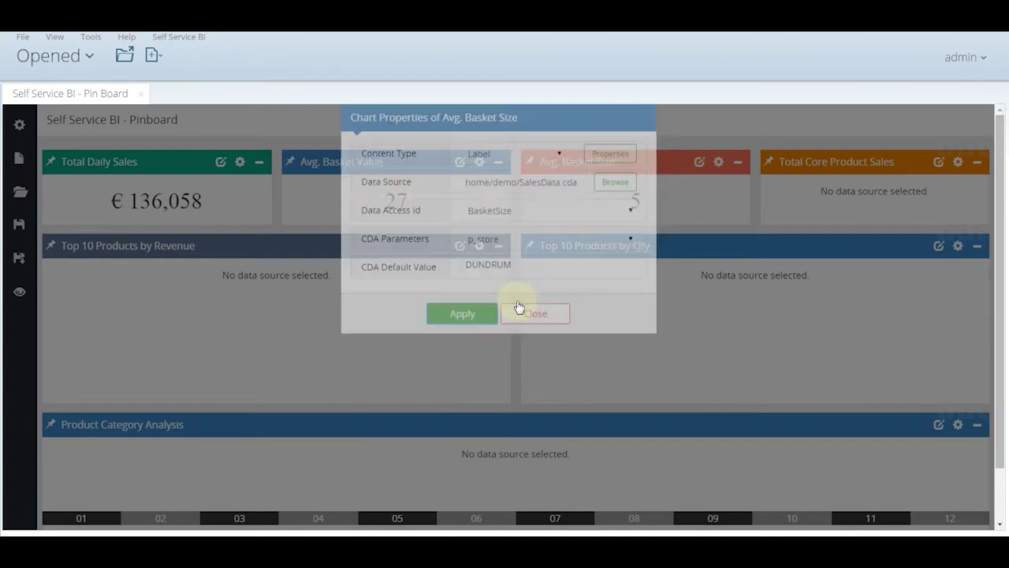
Make Total Core Product Sales a Euro label fed by SalesData.cda's HighValueProduct query
click(938, 161)
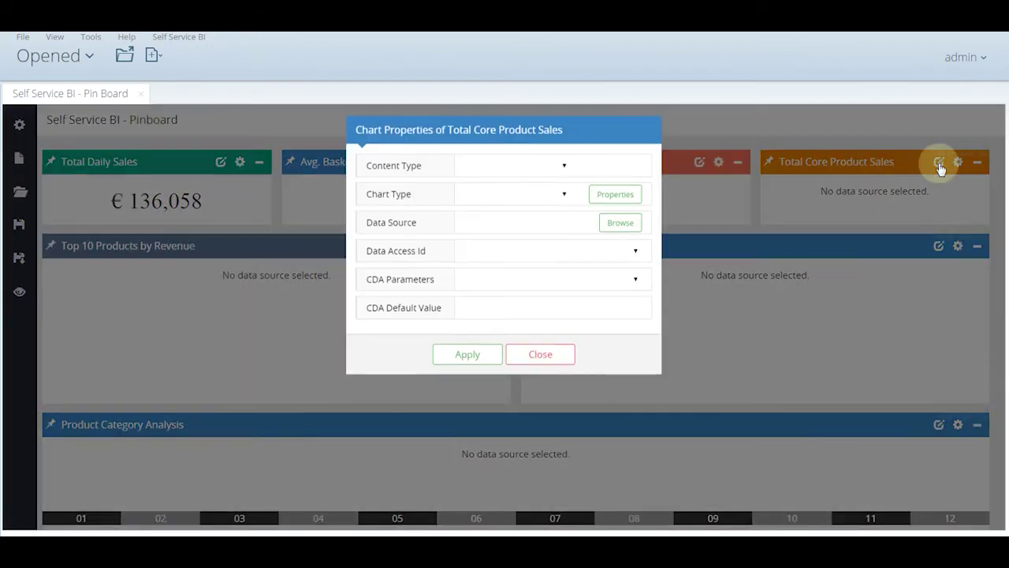
click(509, 177)
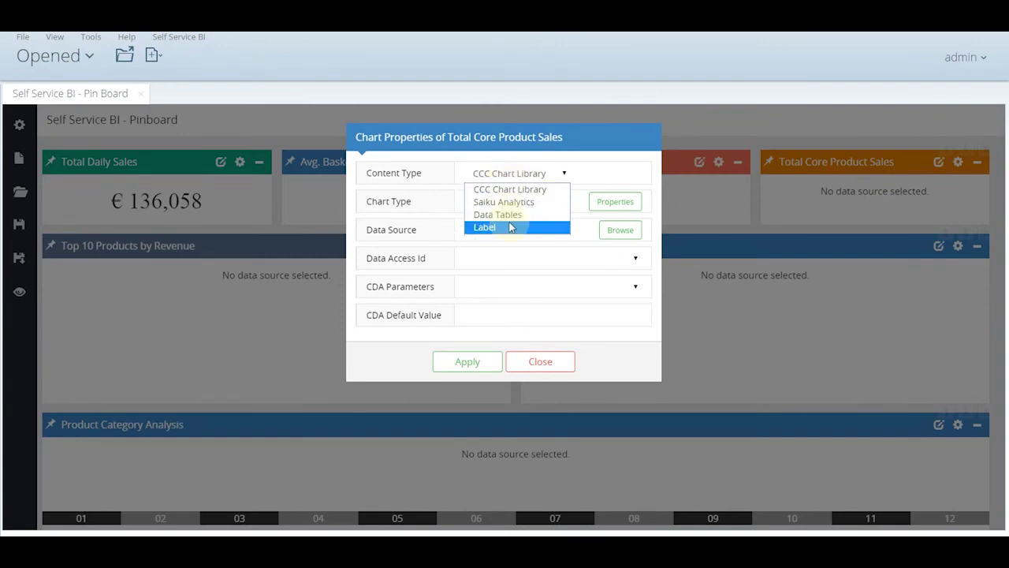
click(505, 225)
click(496, 203)
key(ctrl+v)
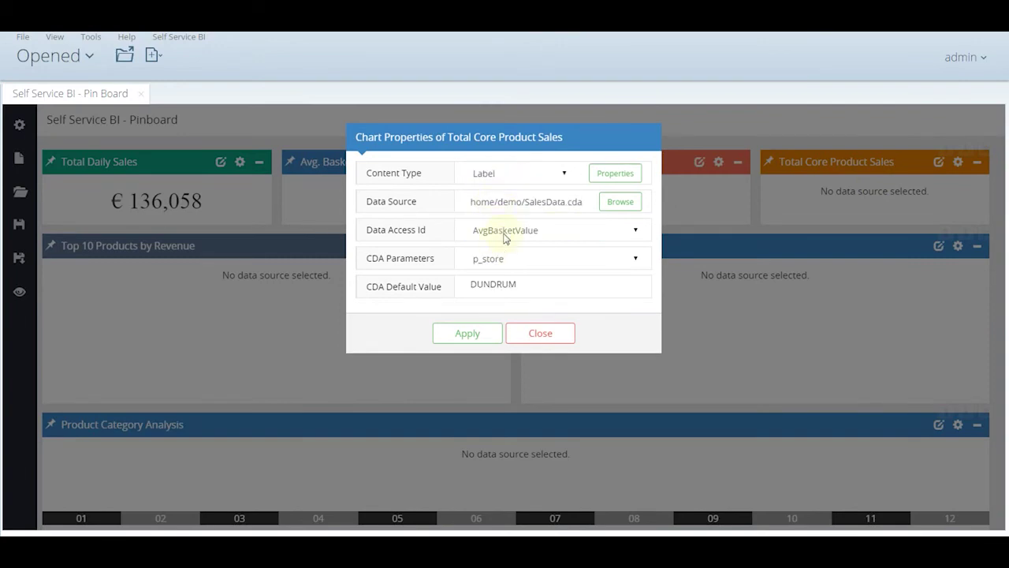
click(505, 233)
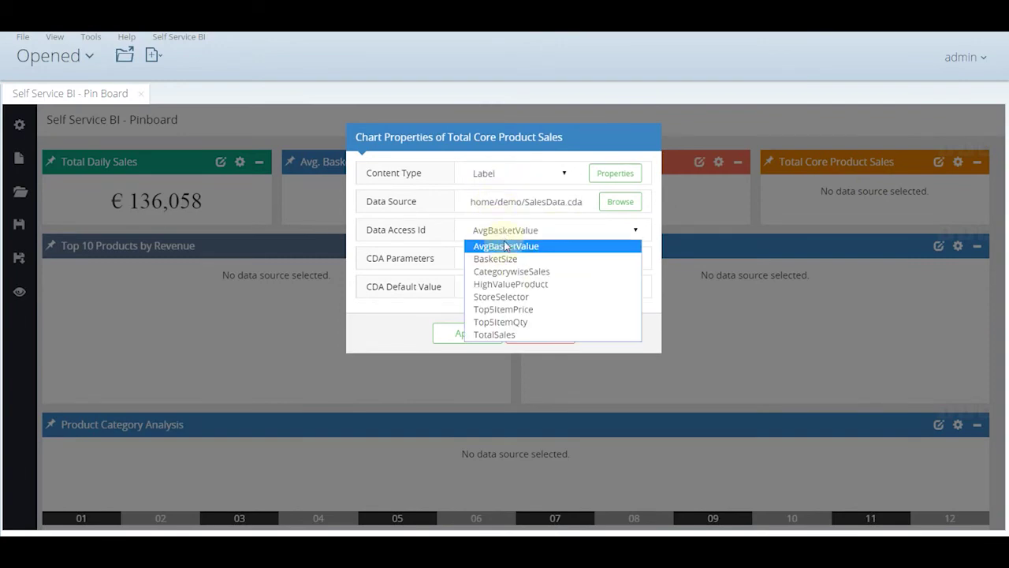
click(509, 286)
click(612, 174)
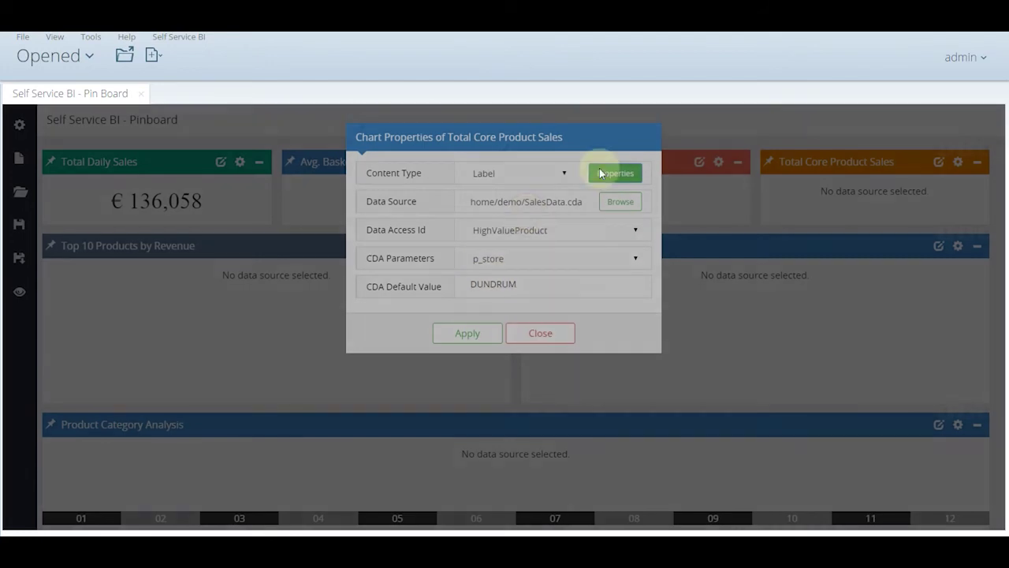
click(535, 293)
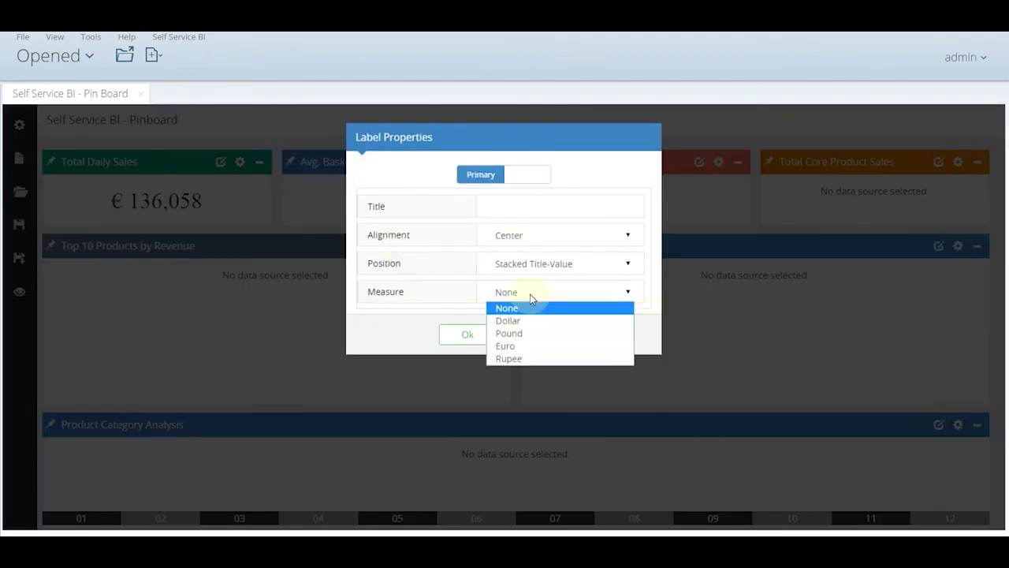
click(521, 346)
click(475, 337)
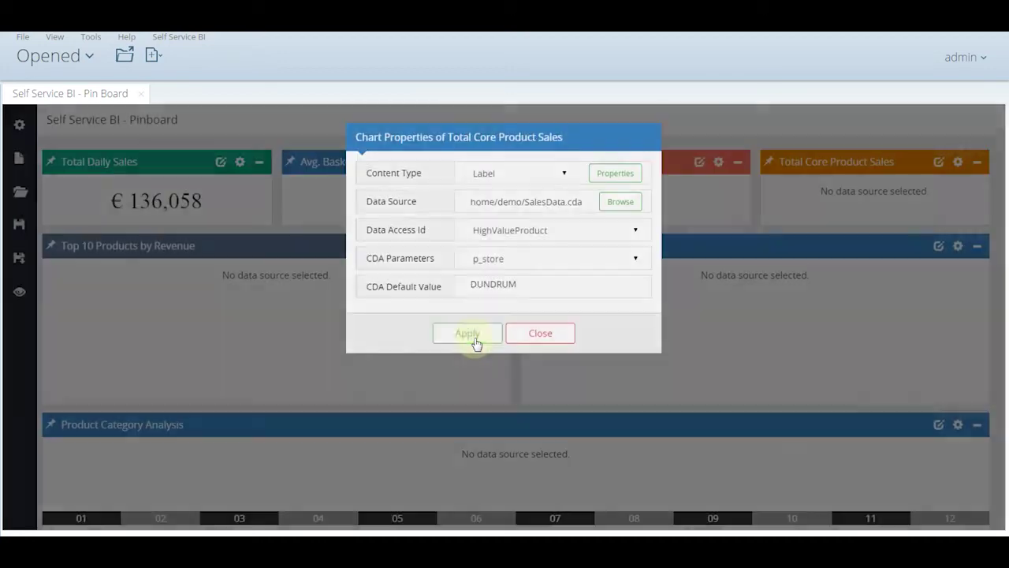
click(467, 333)
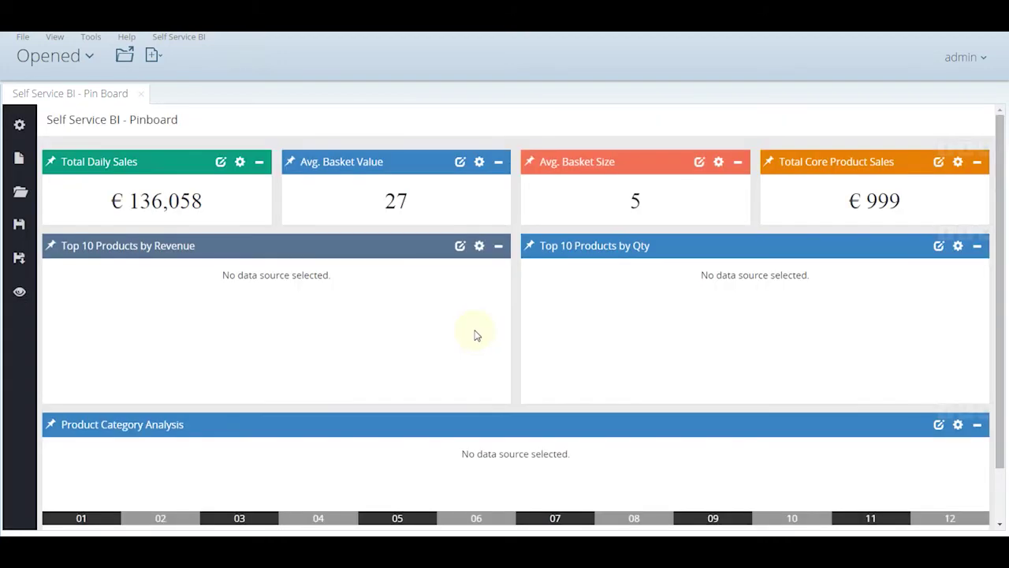
click(460, 245)
Turn the revenue pin into a CCC bar chart fed by the Top5ItemPrice query
click(548, 180)
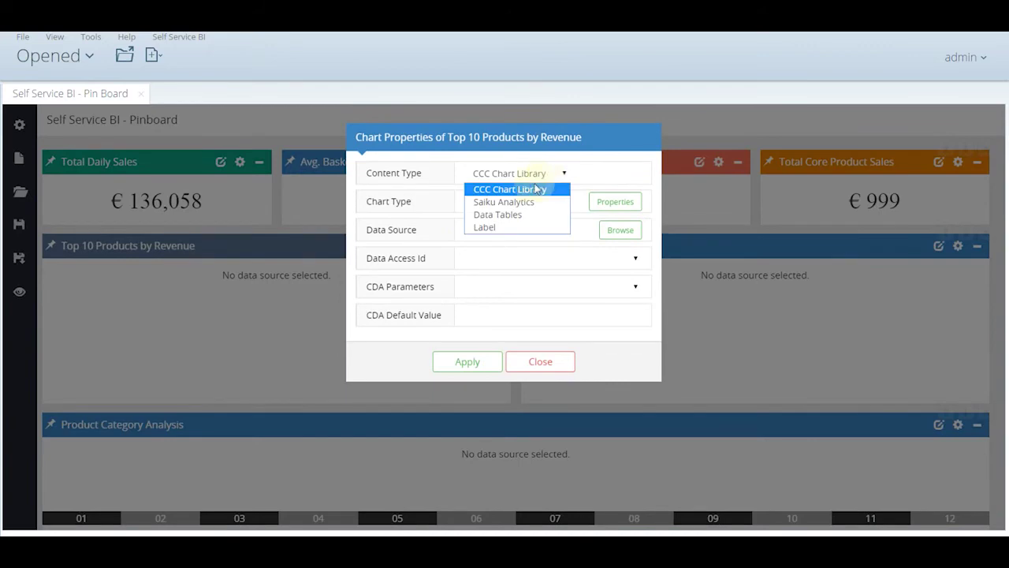
click(534, 191)
click(525, 206)
click(526, 209)
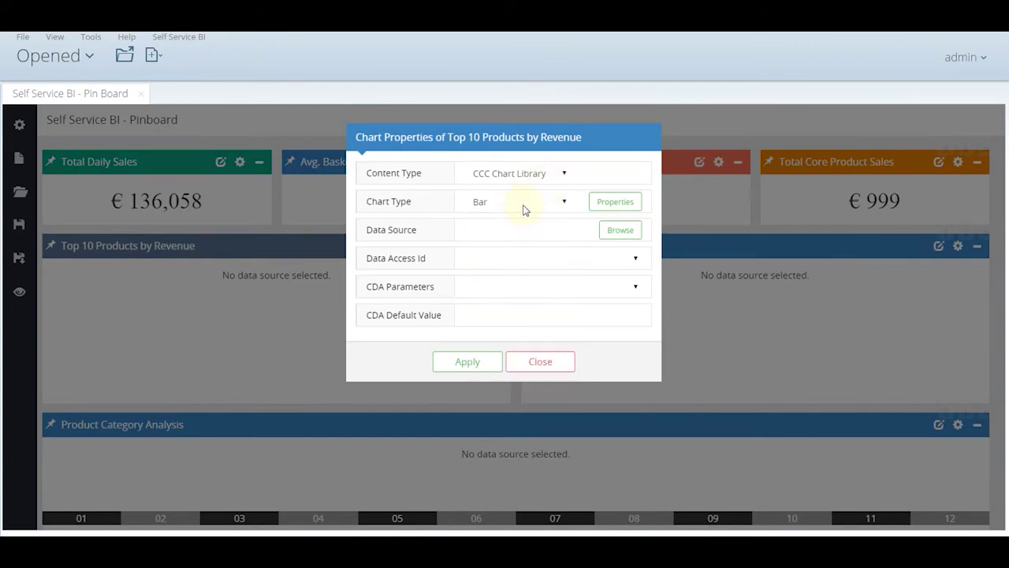
click(525, 207)
click(526, 214)
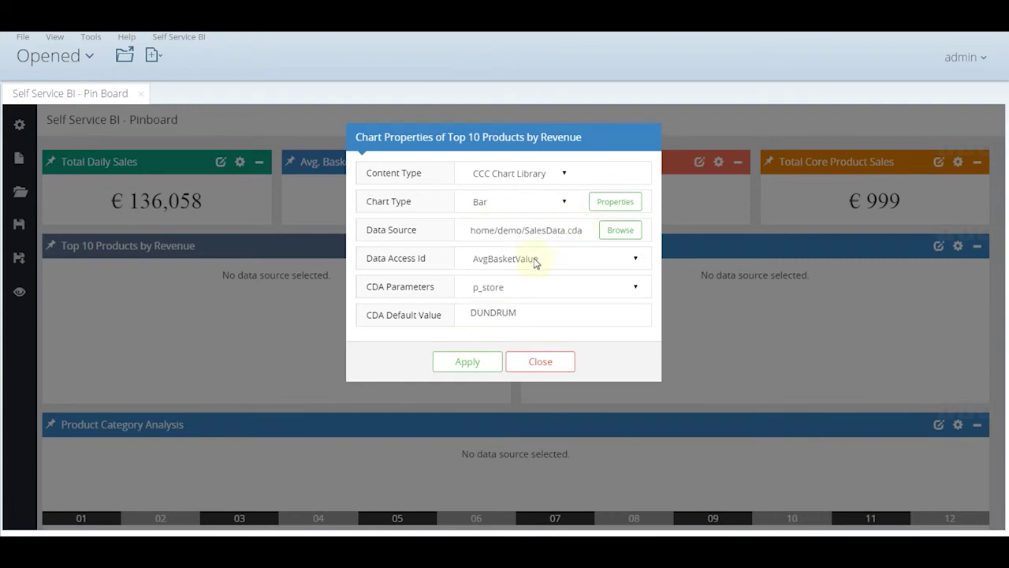
click(534, 258)
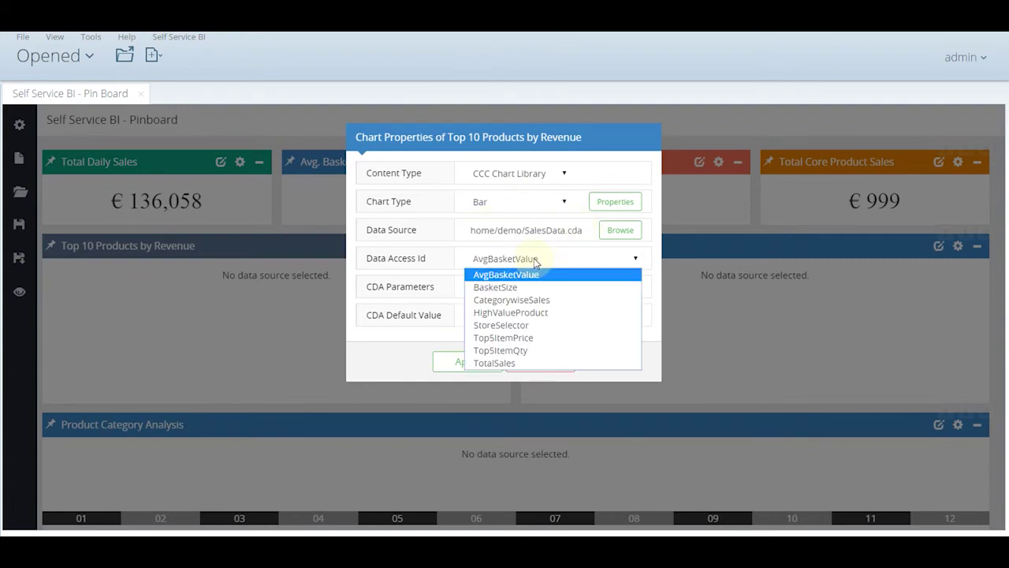
click(537, 337)
click(477, 367)
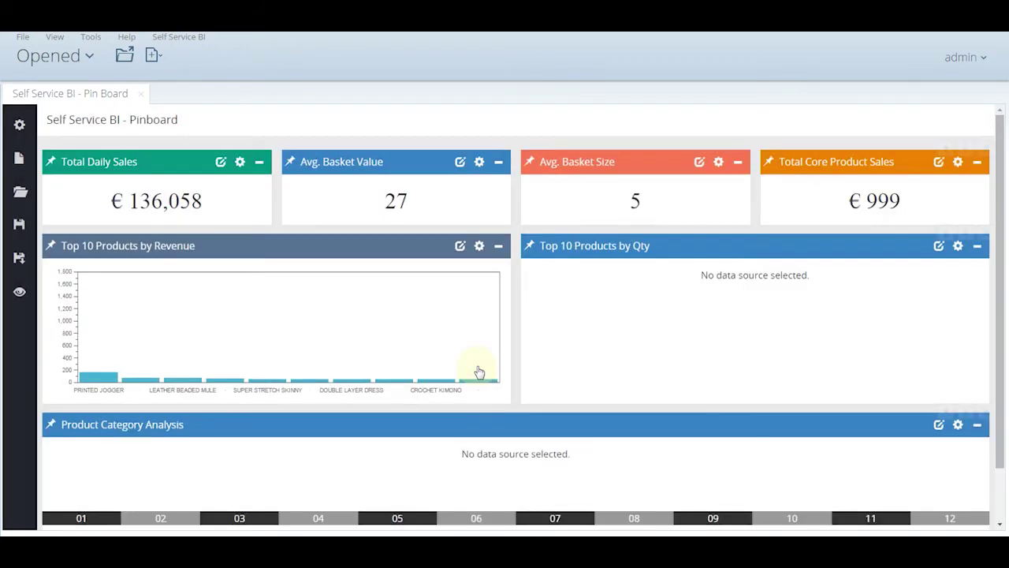
Chart Top 10 Products by Qty from Top5ItemQty, removing colour #4ab6cf from its palette
click(939, 247)
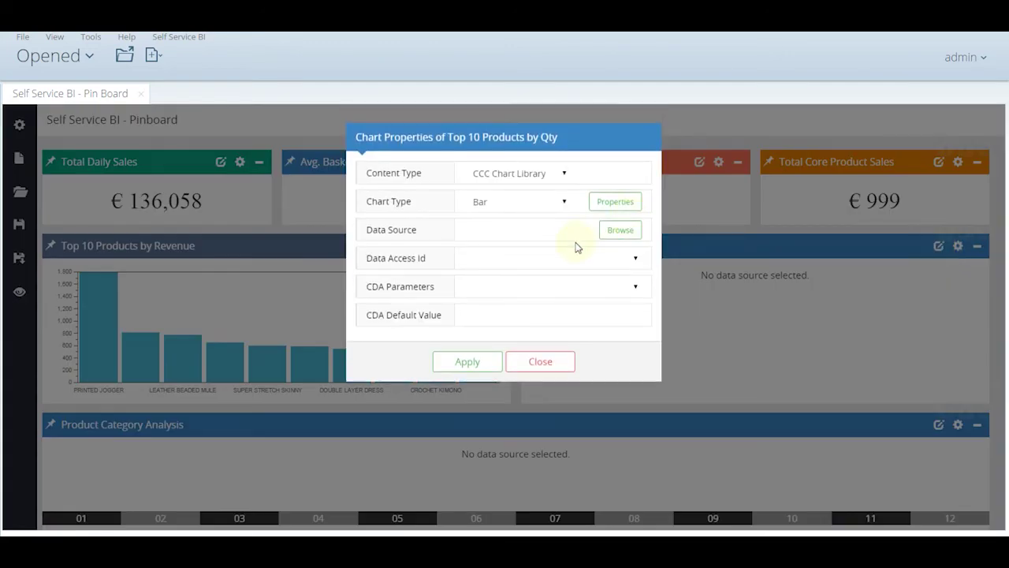
click(523, 228)
text(home/demo/SalesData.cda)
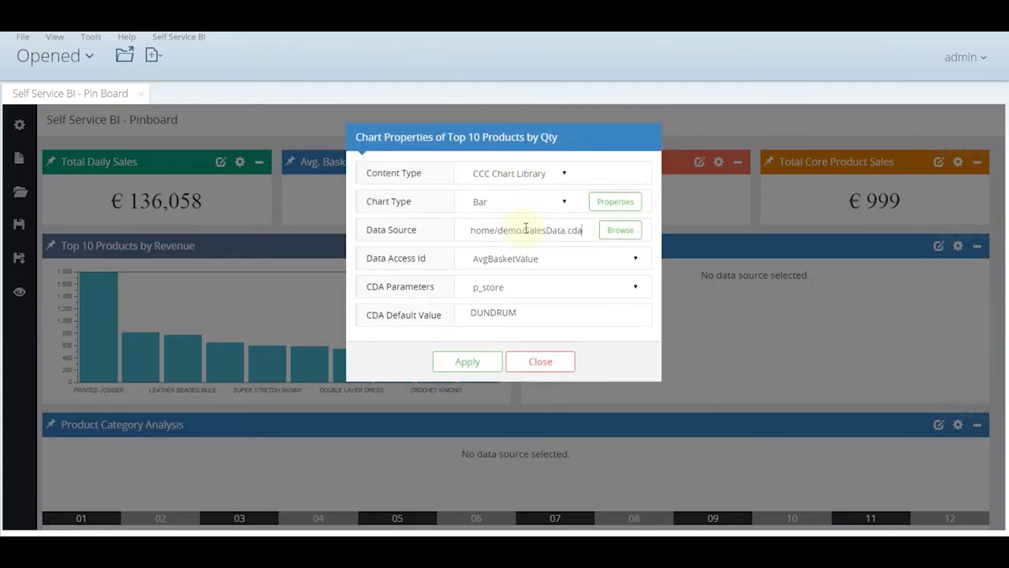
click(527, 259)
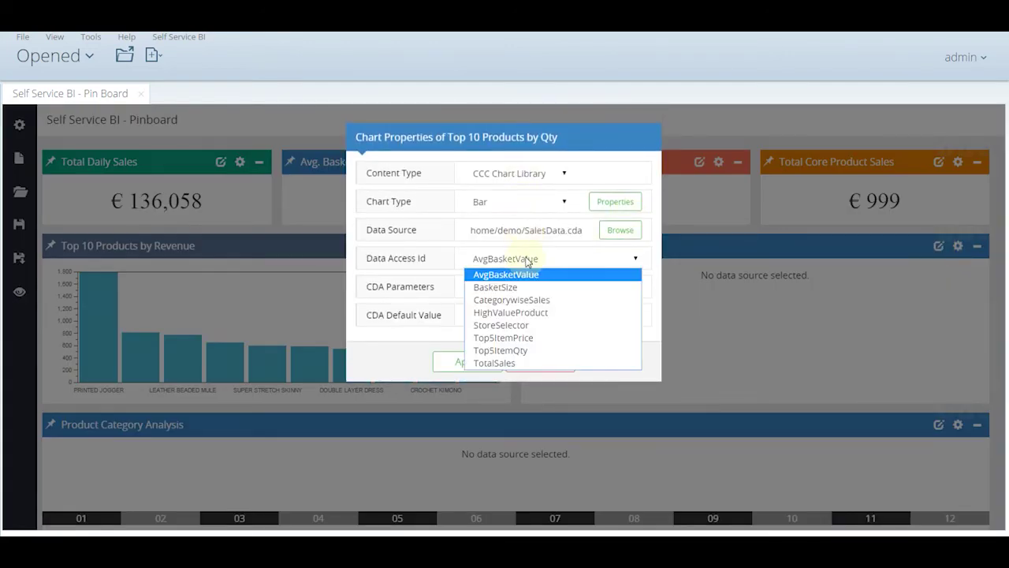
click(534, 358)
click(593, 202)
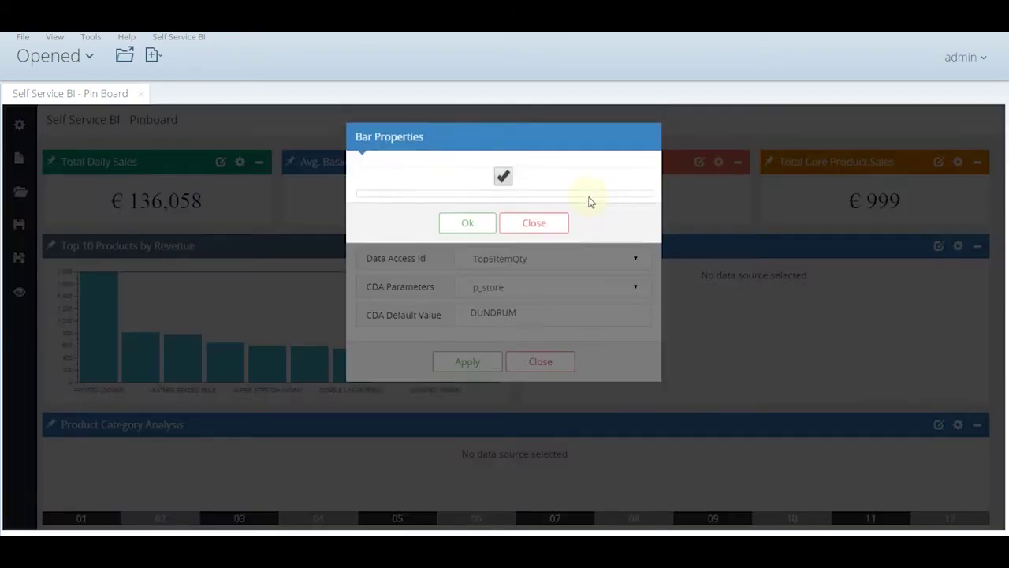
click(516, 265)
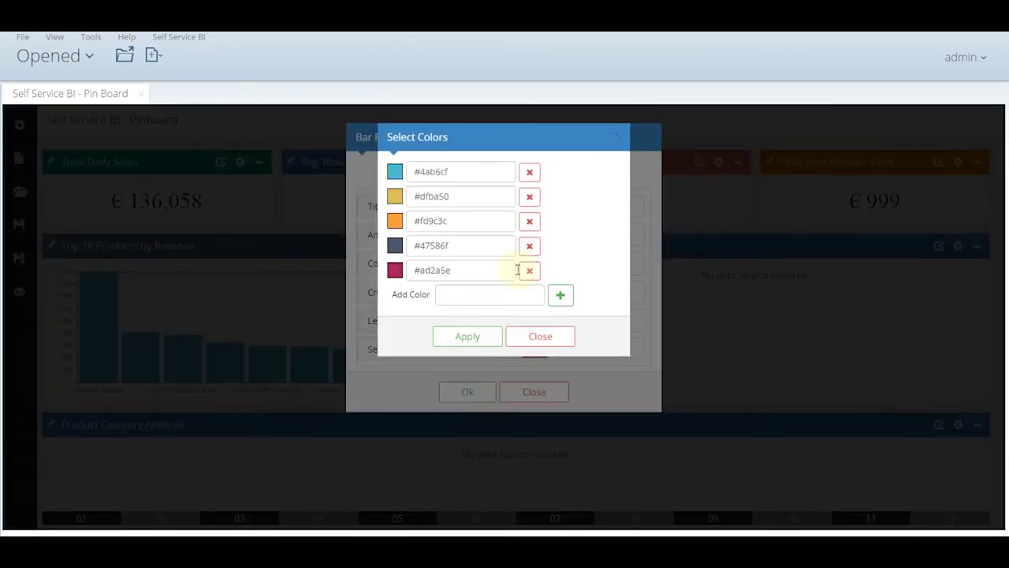
click(529, 172)
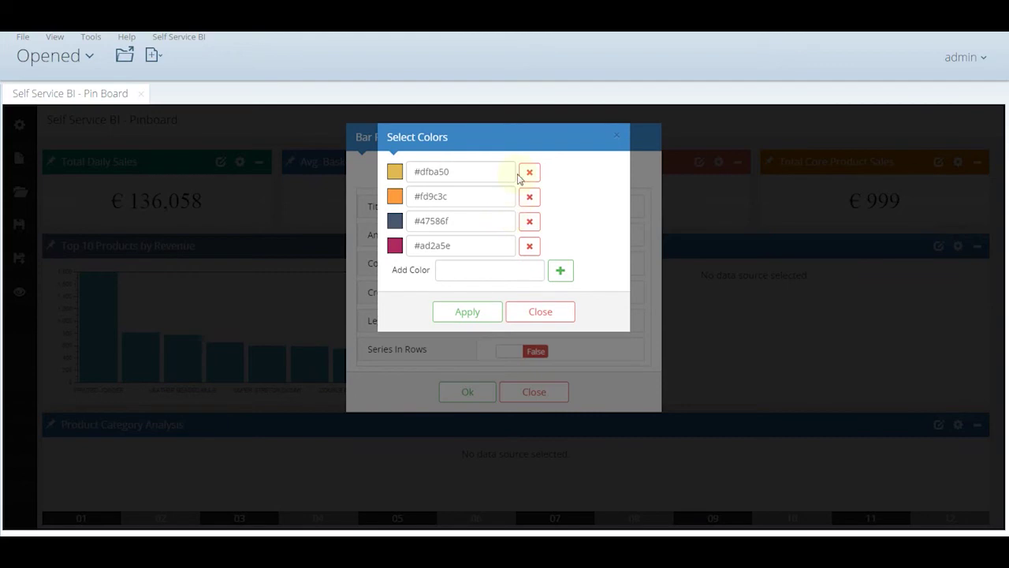
click(482, 319)
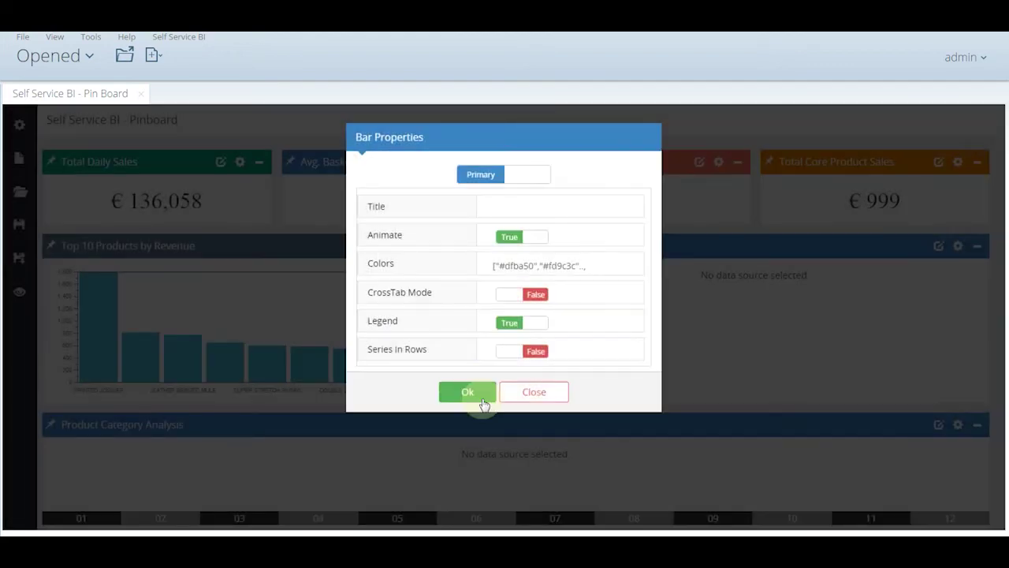
click(471, 392)
click(469, 364)
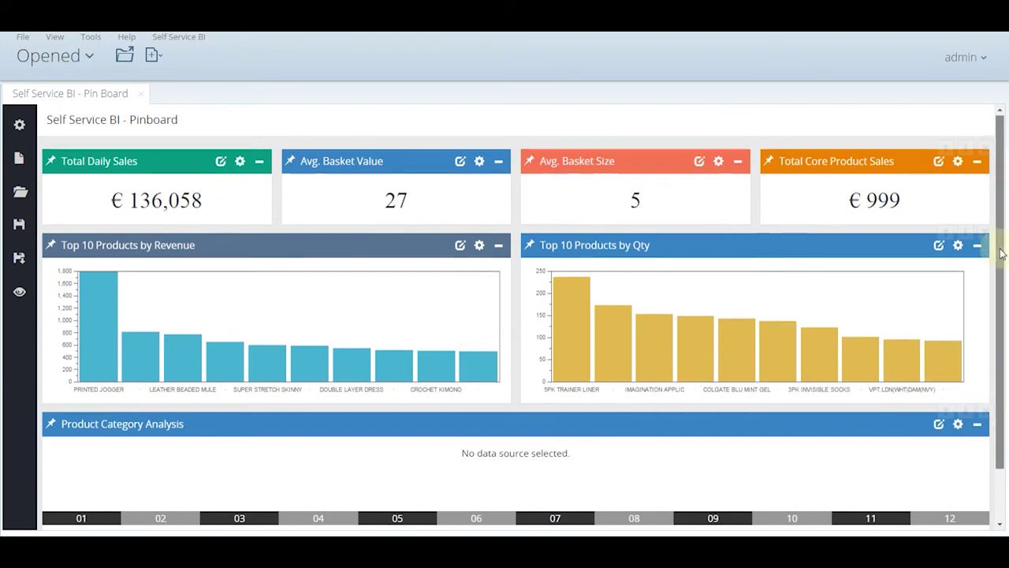
scroll(1001, 315, down, 2)
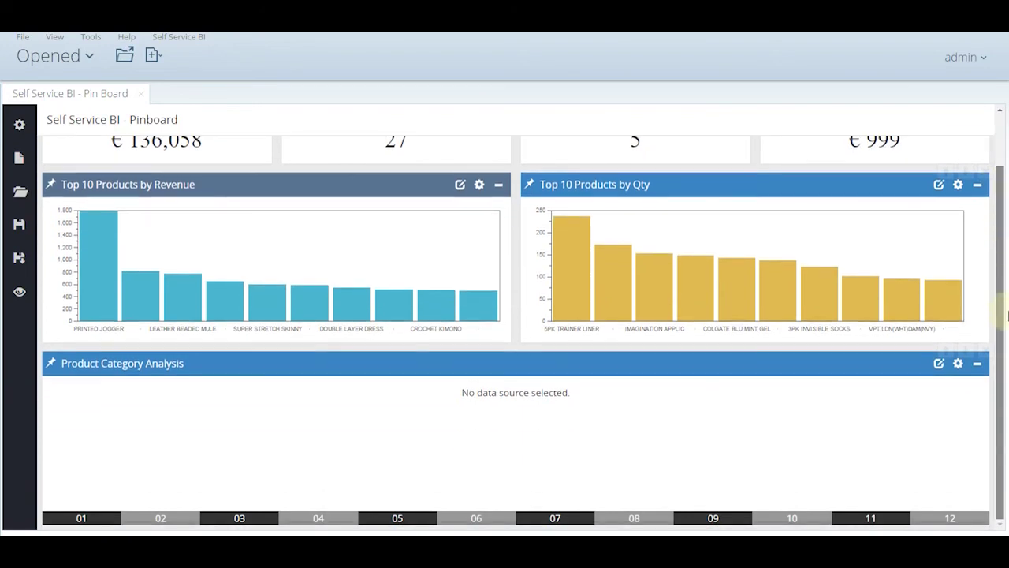
Show Product Category Analysis as a treemap fed by SalesData.cda's CategorywiseSales query
click(939, 364)
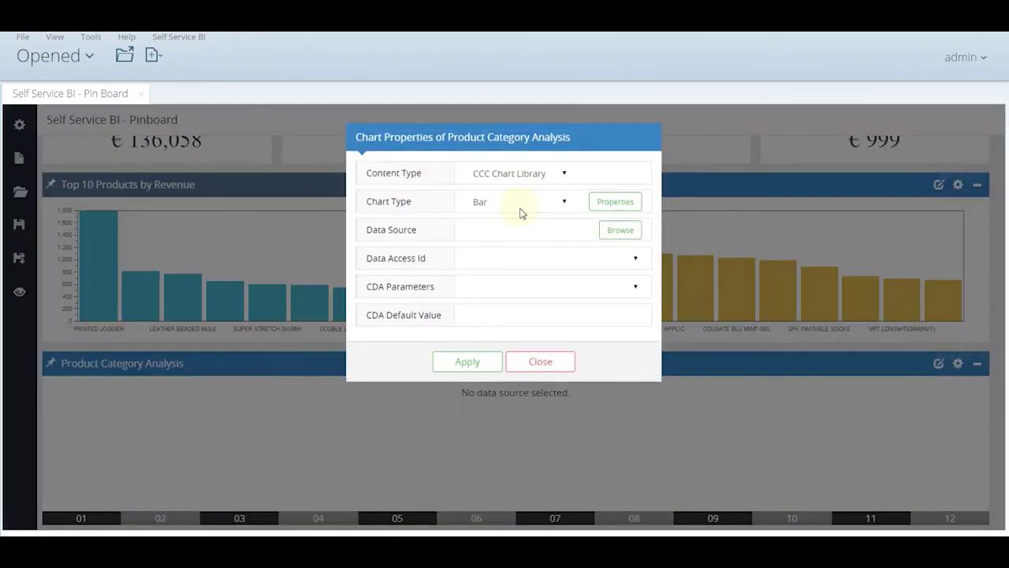
click(520, 207)
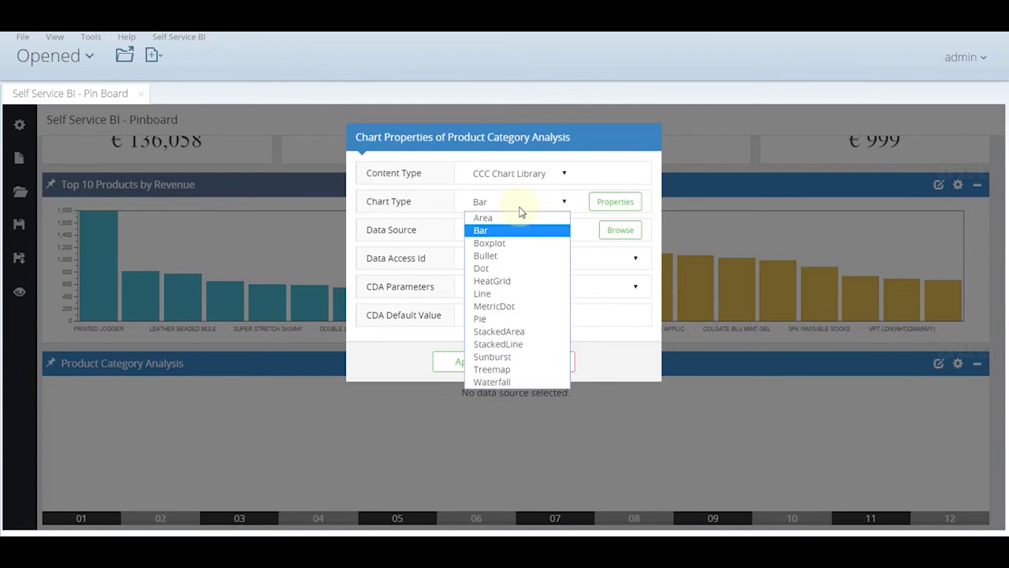
click(525, 370)
text(home/demo/SalesData.cda)
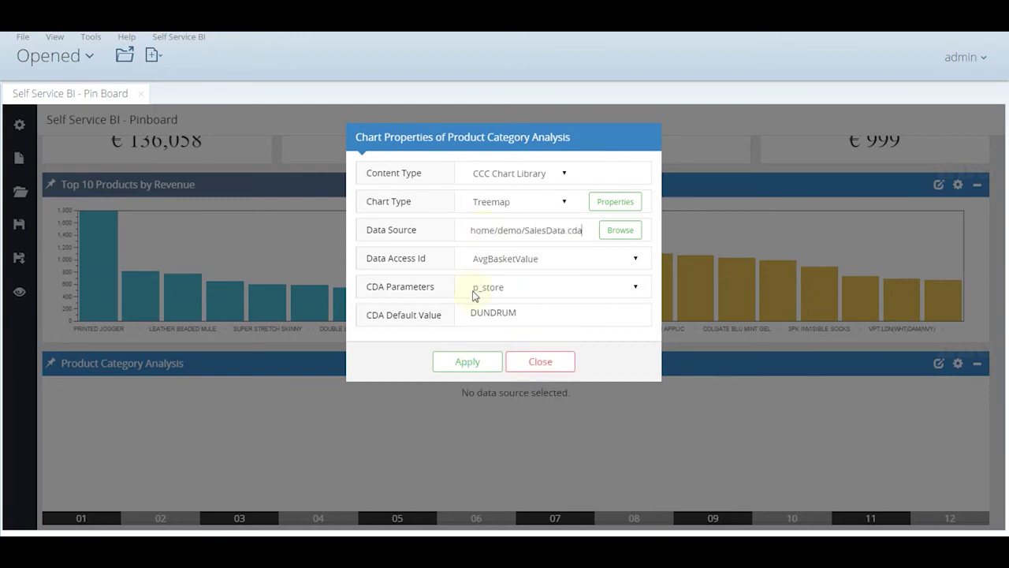
click(523, 263)
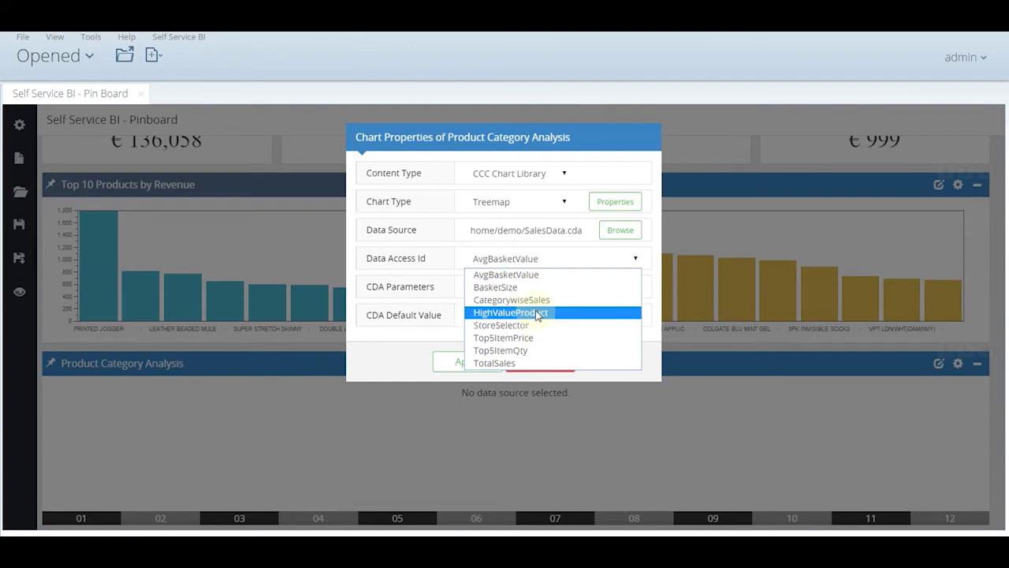
click(516, 300)
click(478, 368)
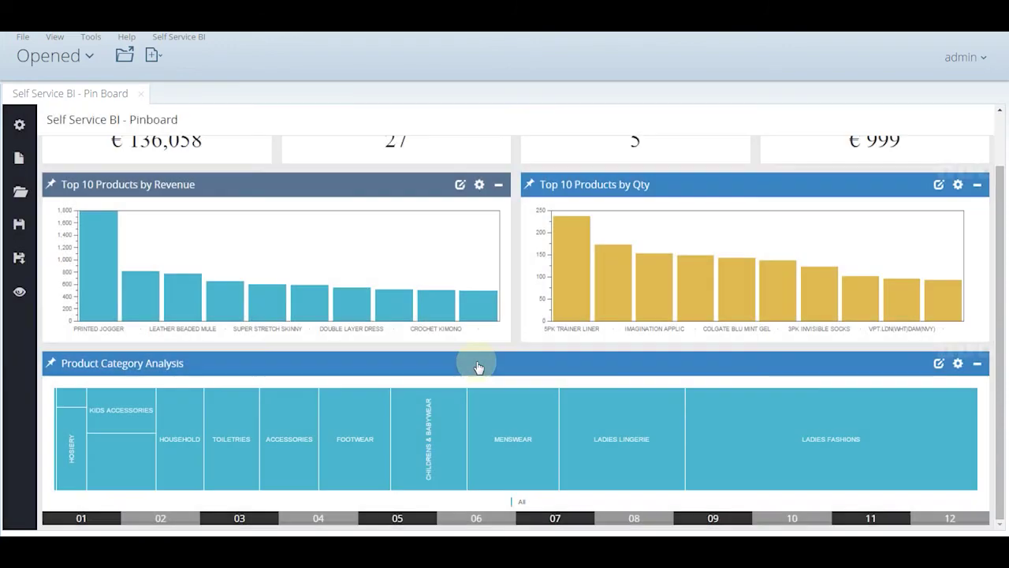
Store the seven-pin pinboard as dashboard_1 under the home/clientdemo folder
drag(1003, 387, 998, 300)
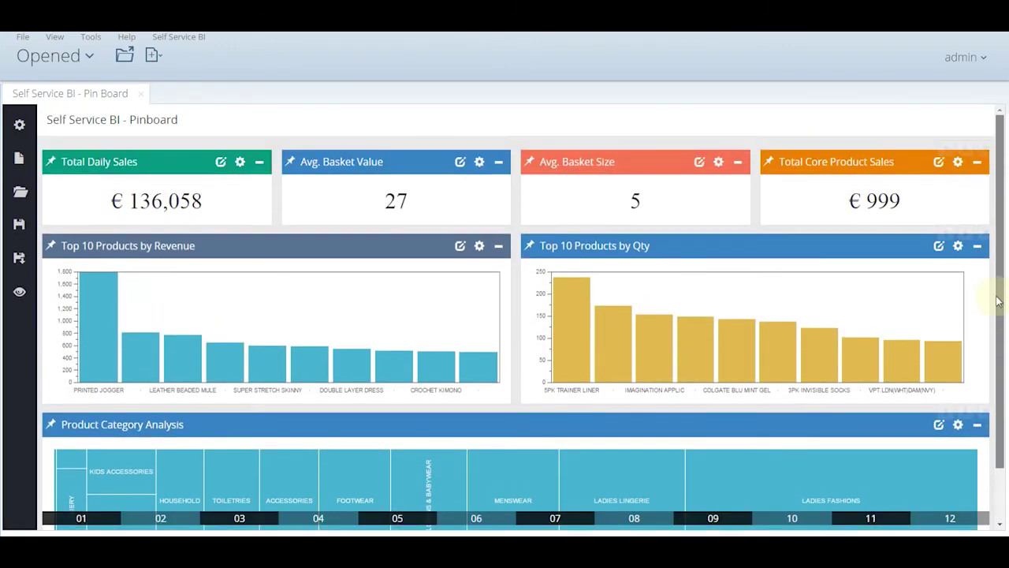
click(22, 227)
click(381, 173)
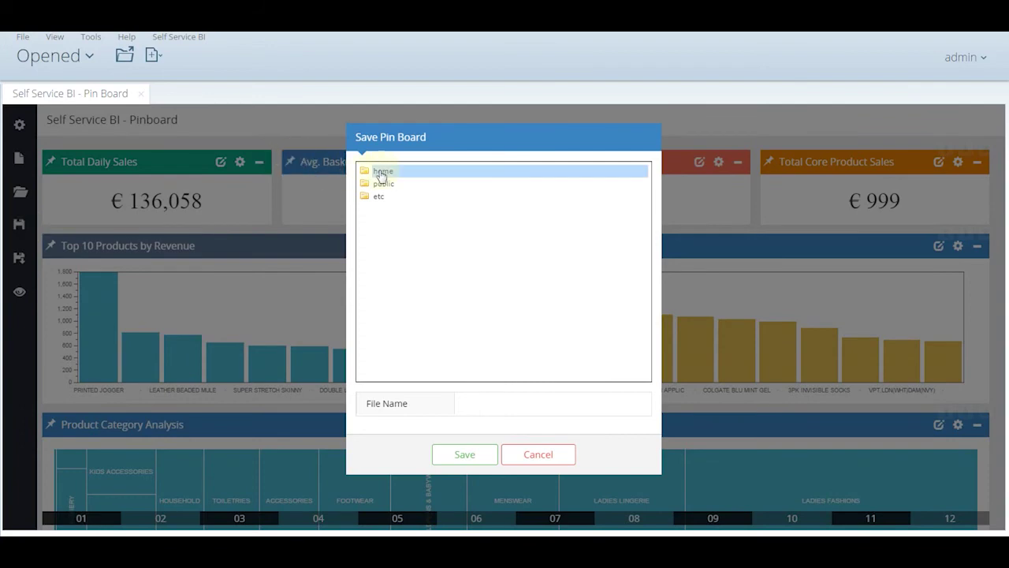
click(381, 173)
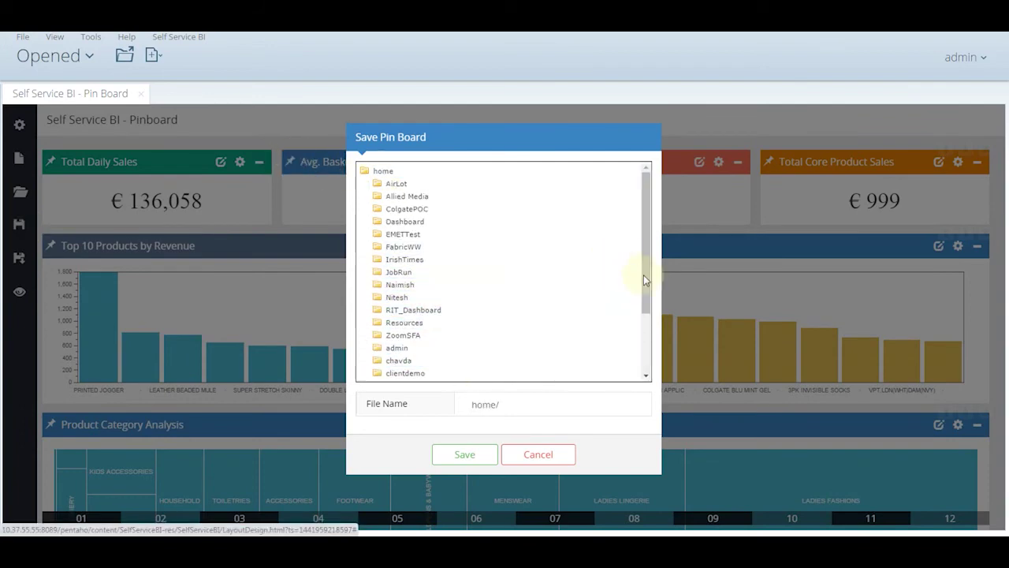
scroll(649, 289, down, 1)
click(471, 353)
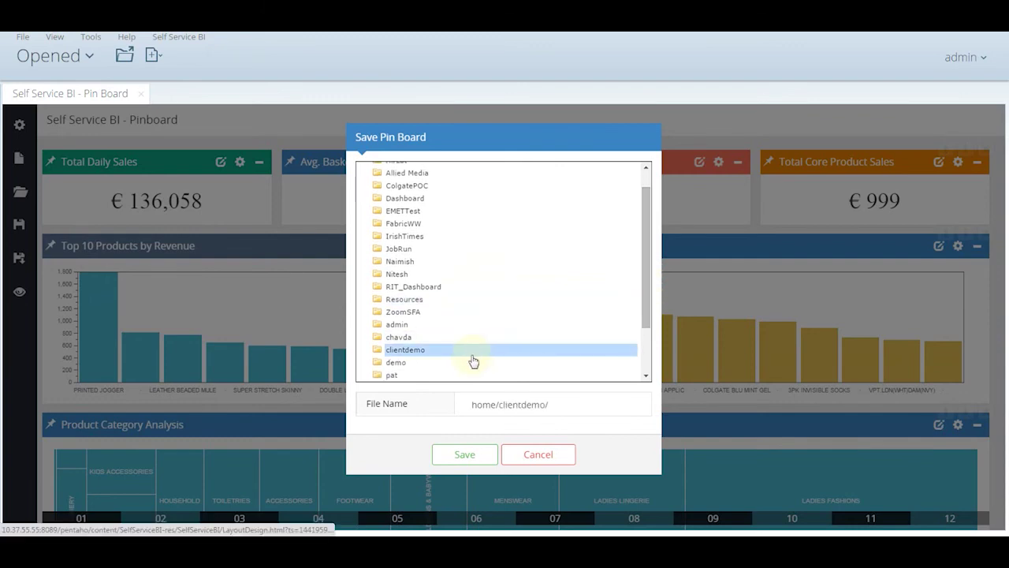
click(570, 404)
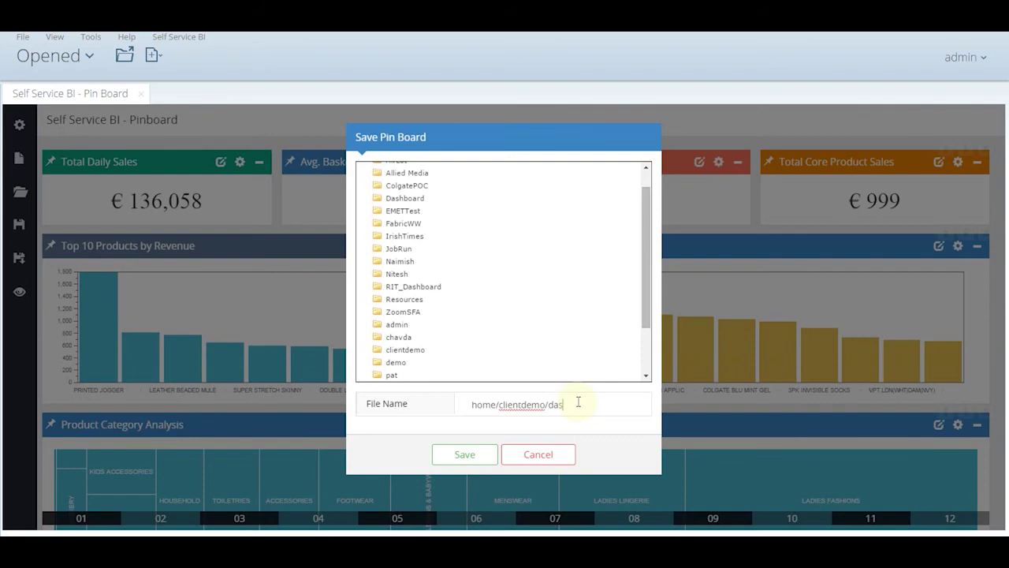
click(474, 455)
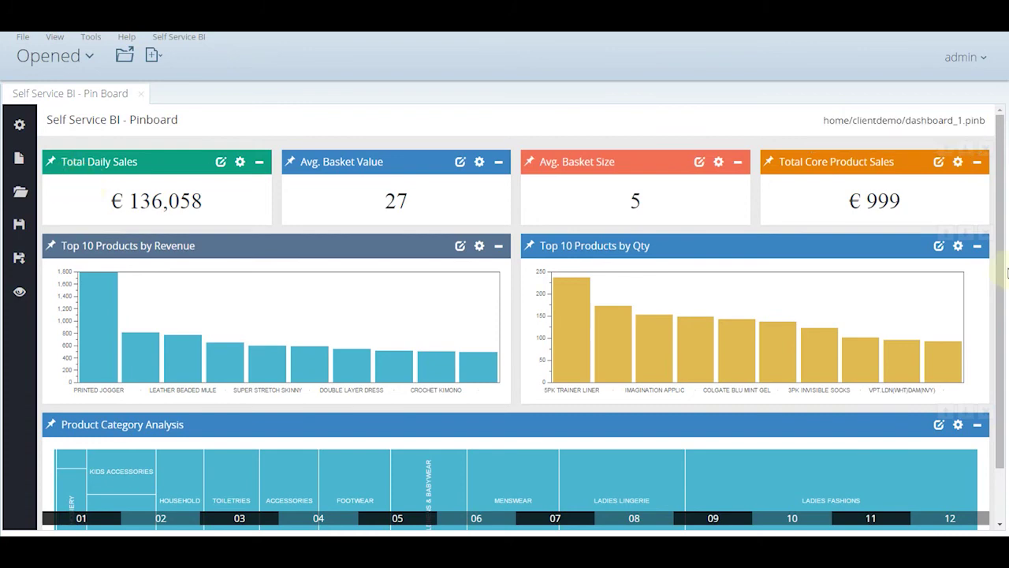
Define a new combobox filter named store with default value DUNDRUM
drag(1000, 272, 1004, 398)
click(20, 127)
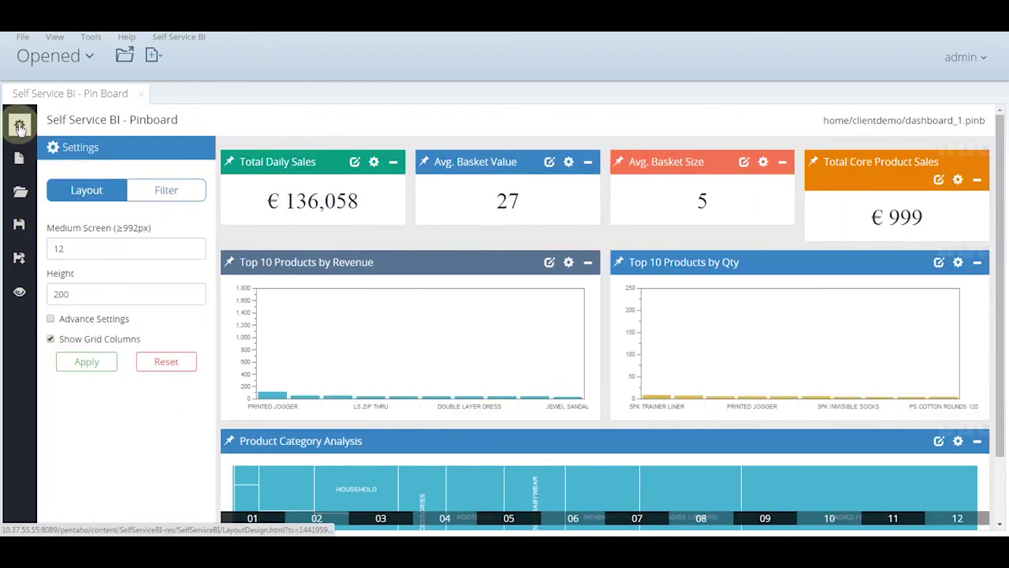
click(175, 191)
click(116, 250)
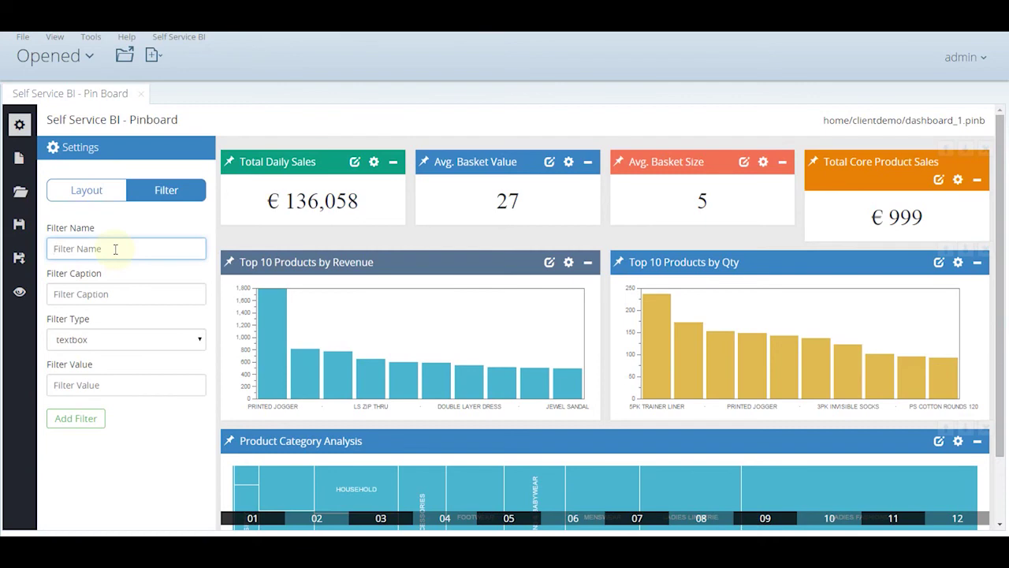
text(store)
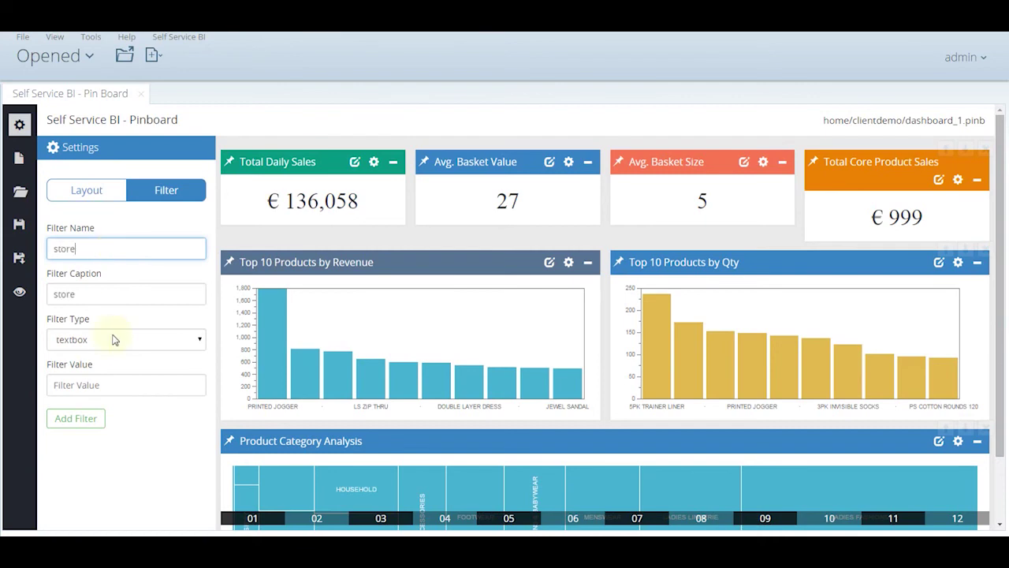
click(110, 340)
click(101, 368)
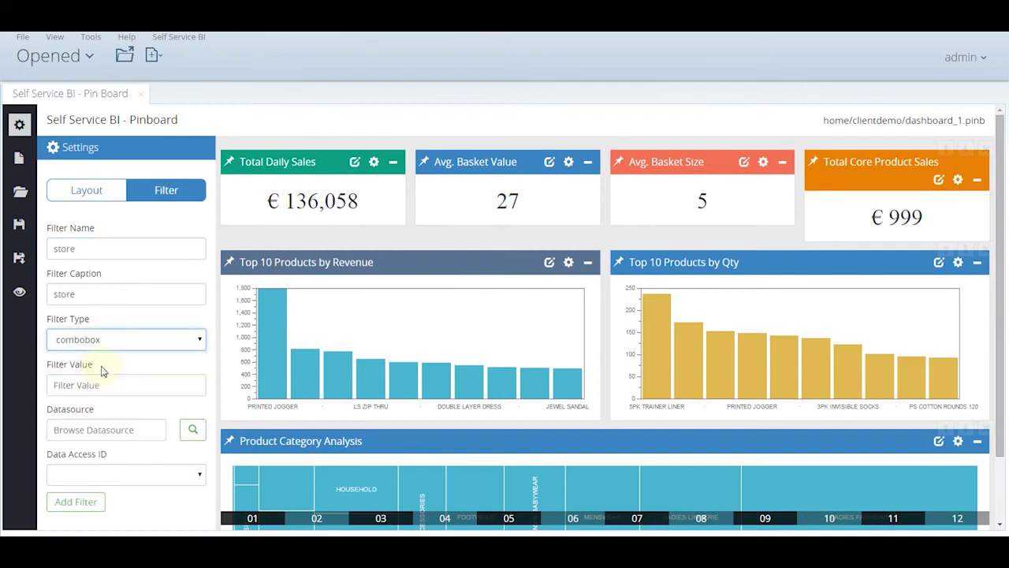
click(103, 387)
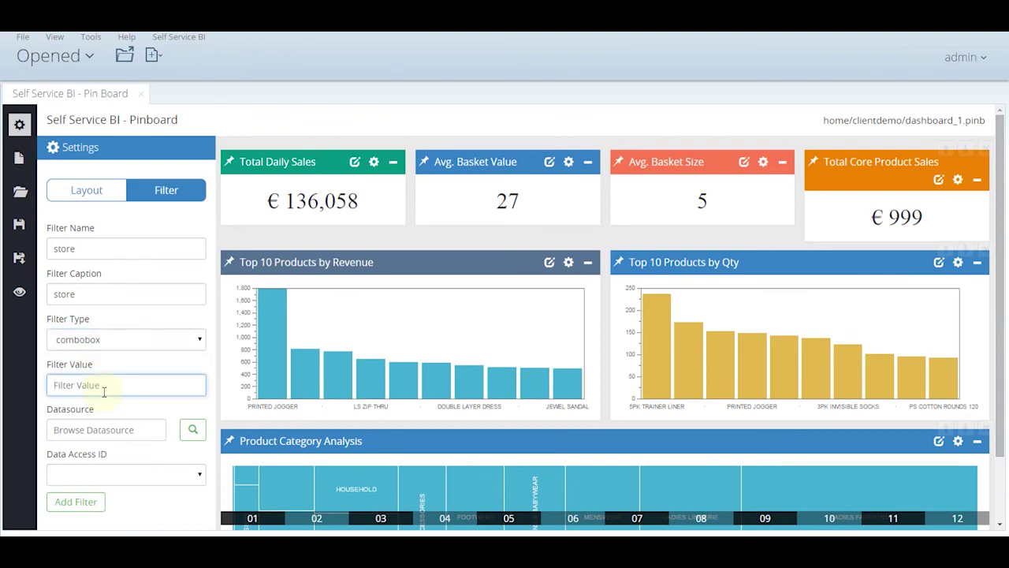
text(DUNDRUM)
Feed the store filter from the SalesData datasource's StoreSelector query and add it to the pinboard
click(105, 430)
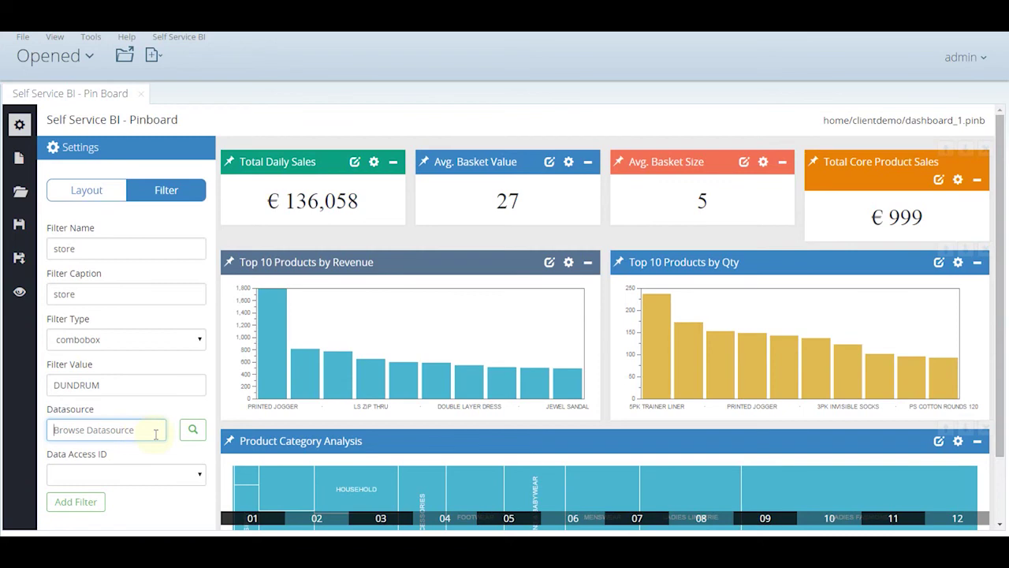
key(ctrl+v)
click(131, 474)
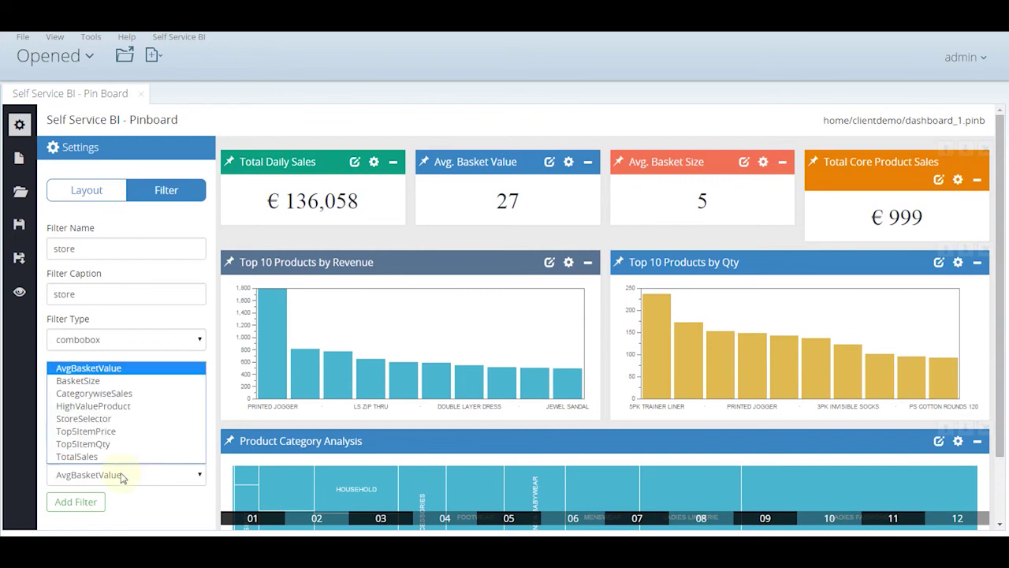
click(100, 422)
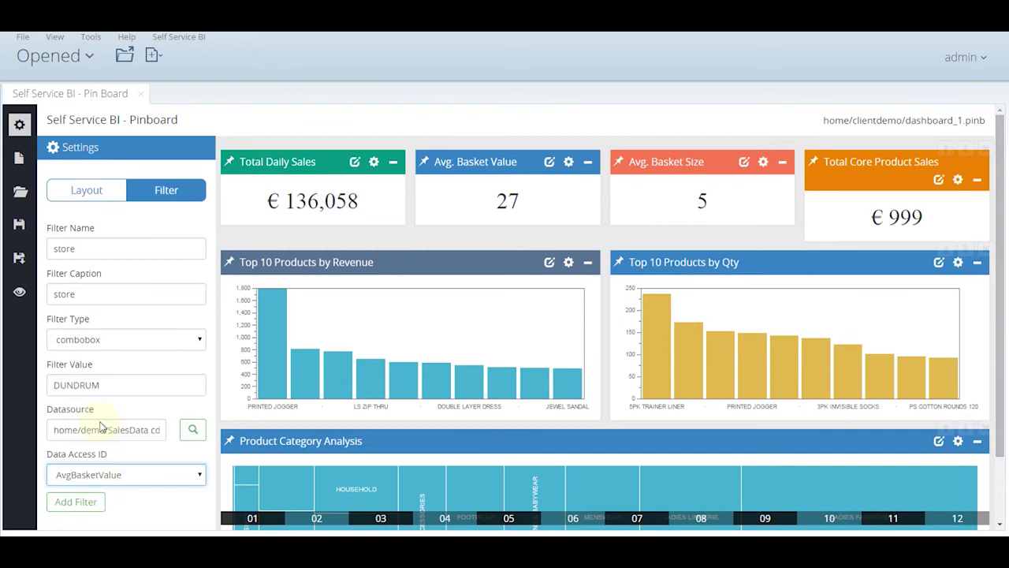
click(92, 505)
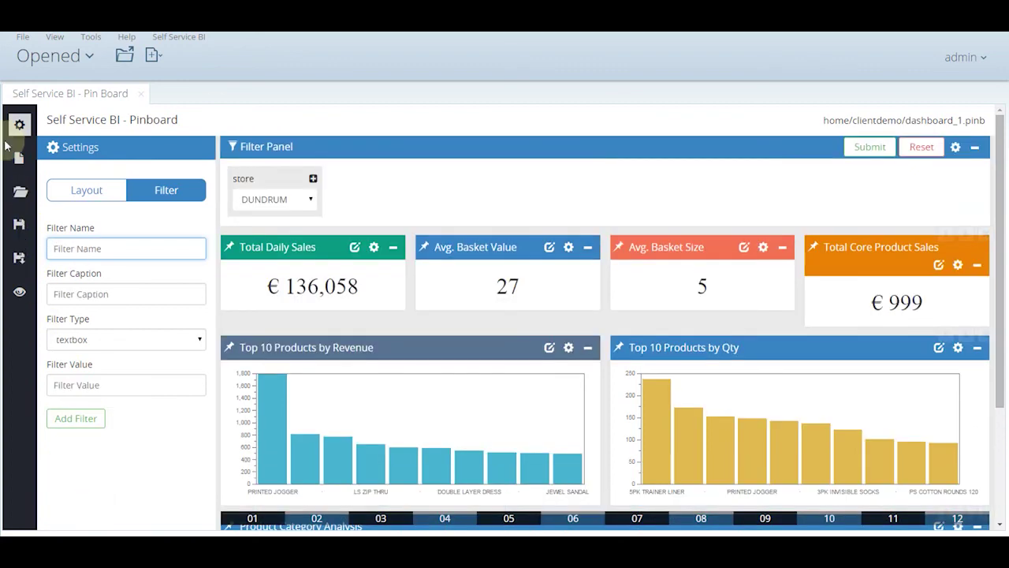
Close the settings panel, keep DUNDRUM selected, and bind Total Daily Sales to the store filter
click(20, 126)
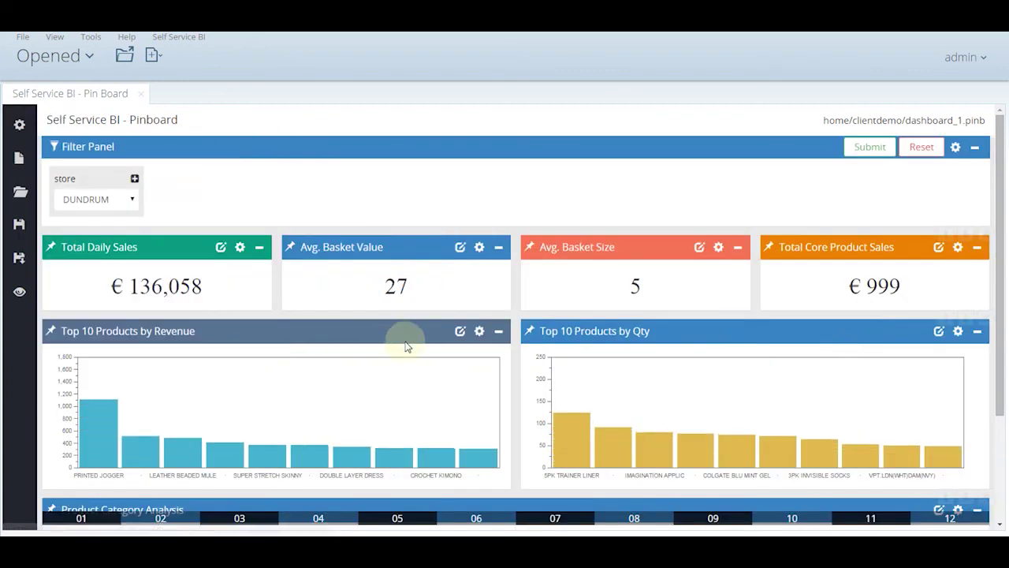
click(119, 200)
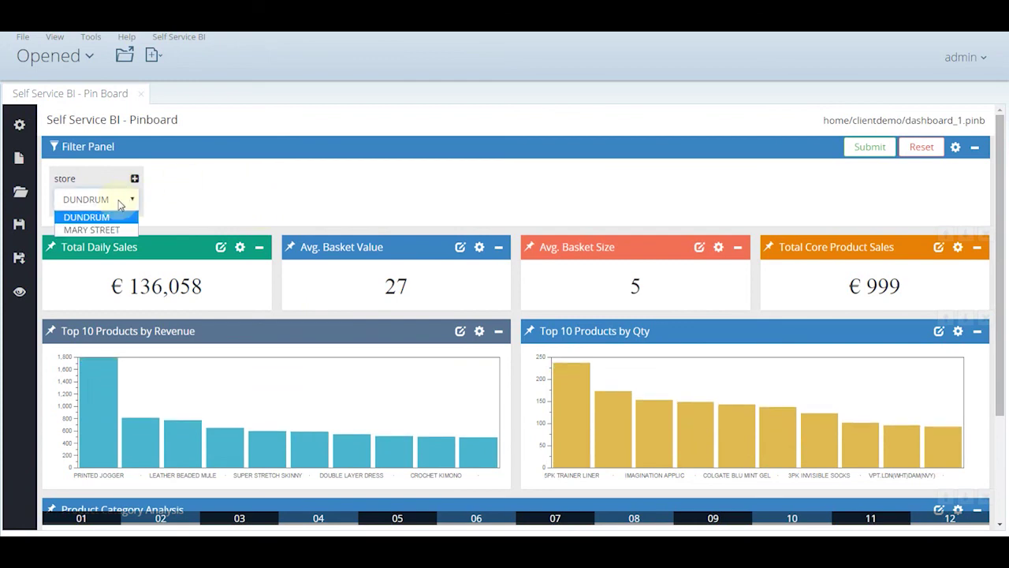
click(222, 195)
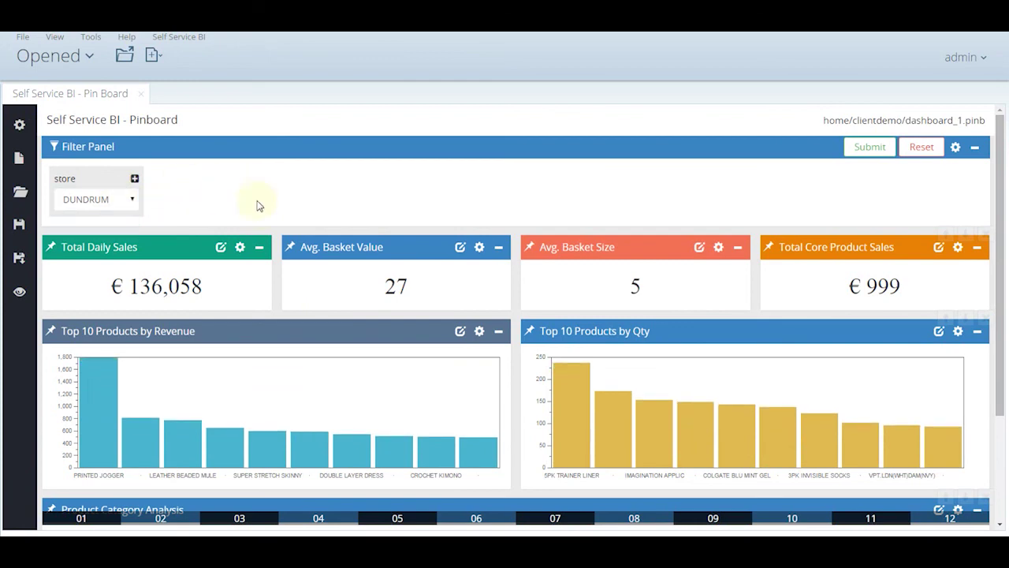
click(221, 247)
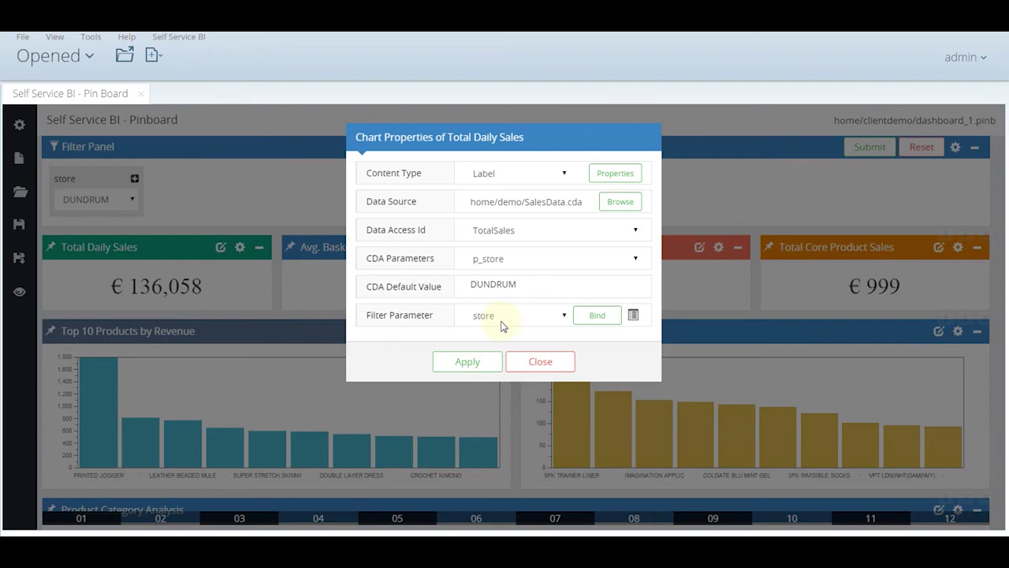
click(593, 318)
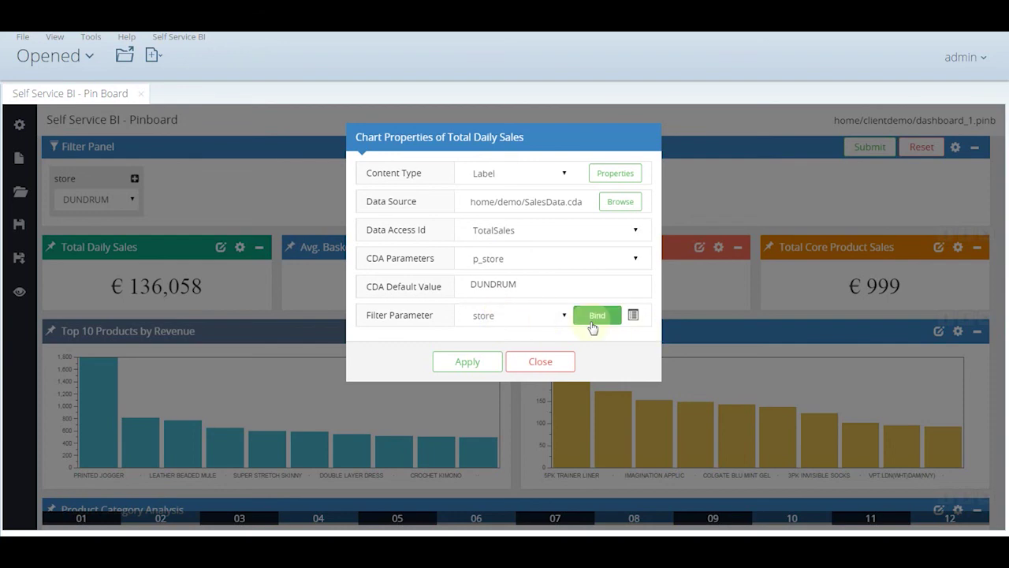
click(468, 362)
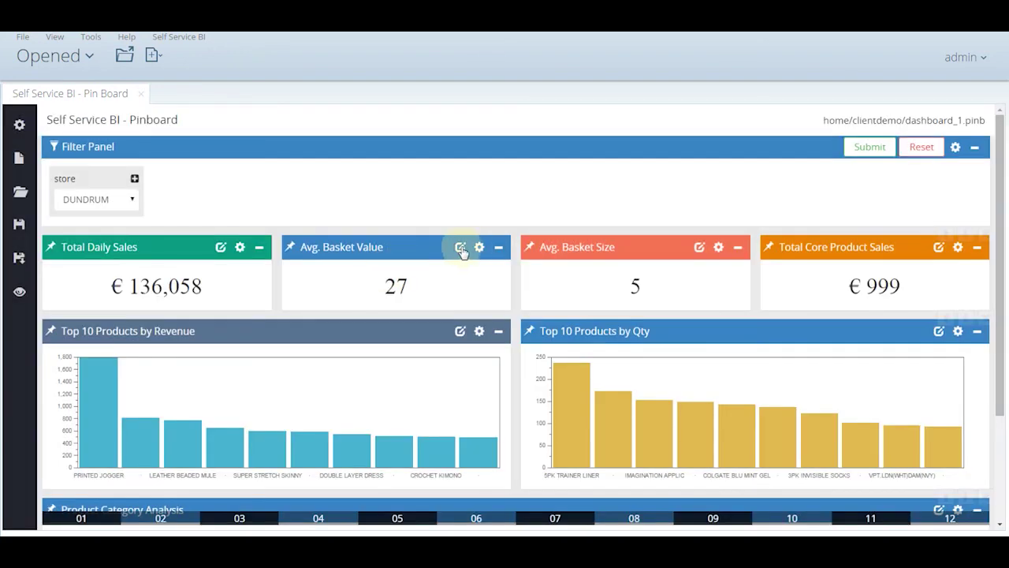
Bind Avg. Basket Value, Avg. Basket Size and Total Core Product Sales pins to the store filter
click(461, 247)
click(603, 318)
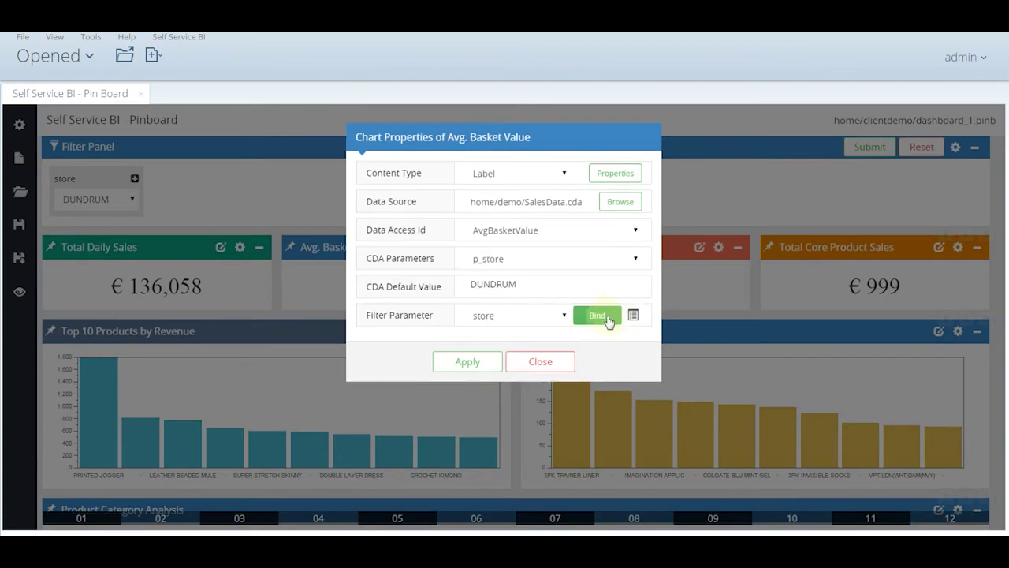
click(467, 362)
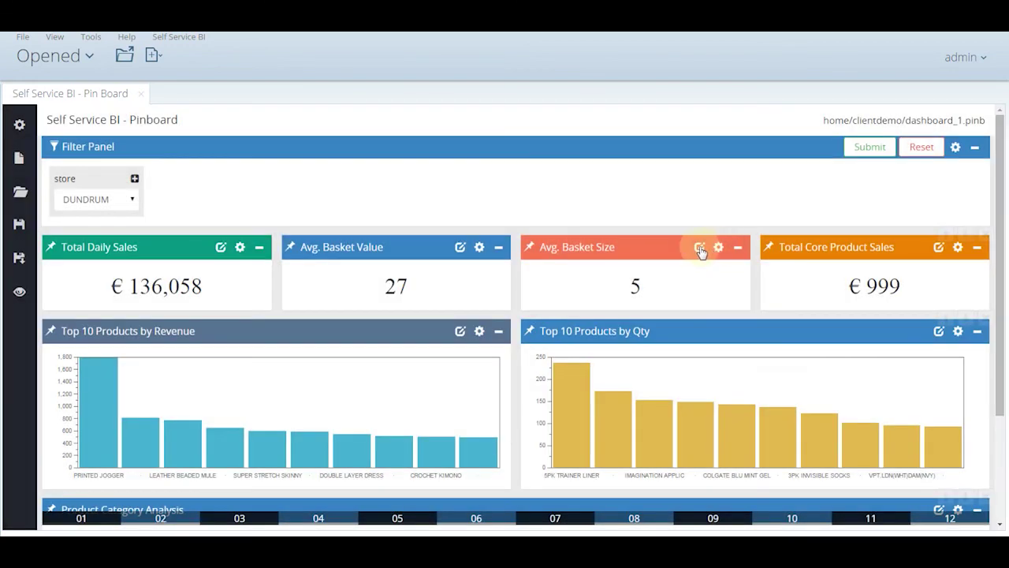
click(700, 247)
click(599, 317)
click(472, 364)
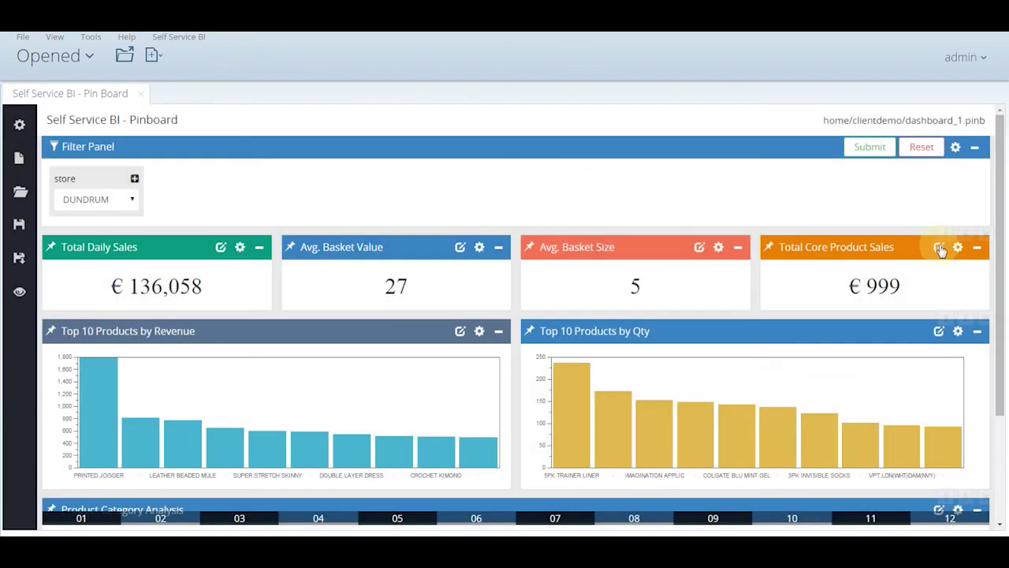
click(938, 246)
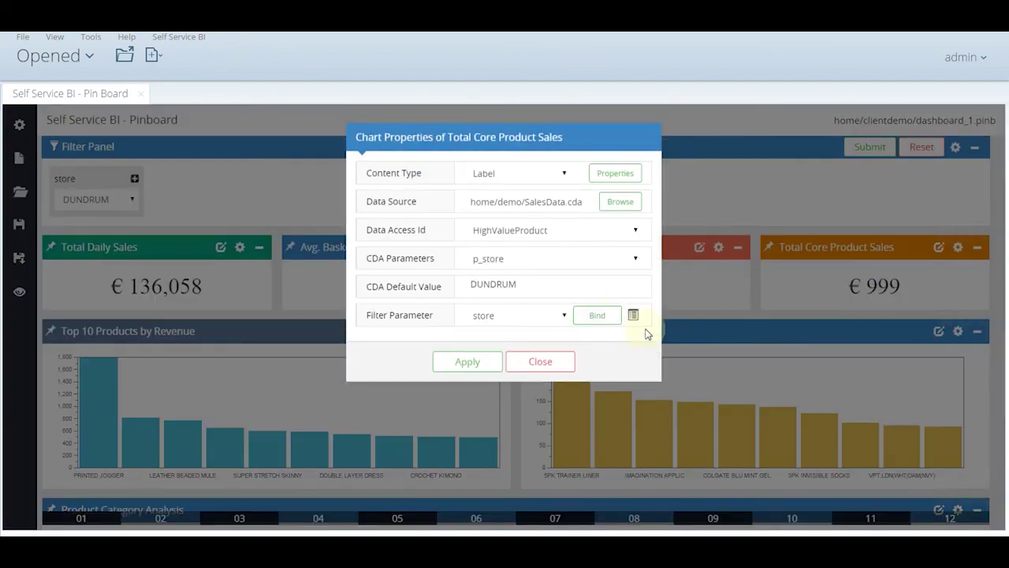
click(600, 317)
click(468, 361)
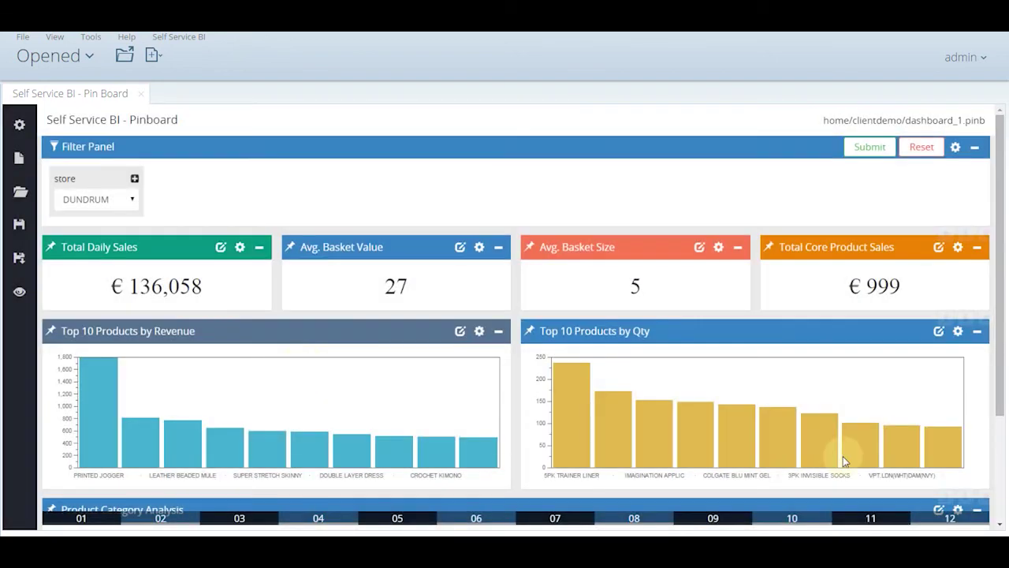
Save the pinboard, then submit MARY STREET in the store filter to test it
mouse_move(1003, 282)
mouse_down()
mouse_move(1006, 361)
mouse_move(1003, 268)
mouse_up()
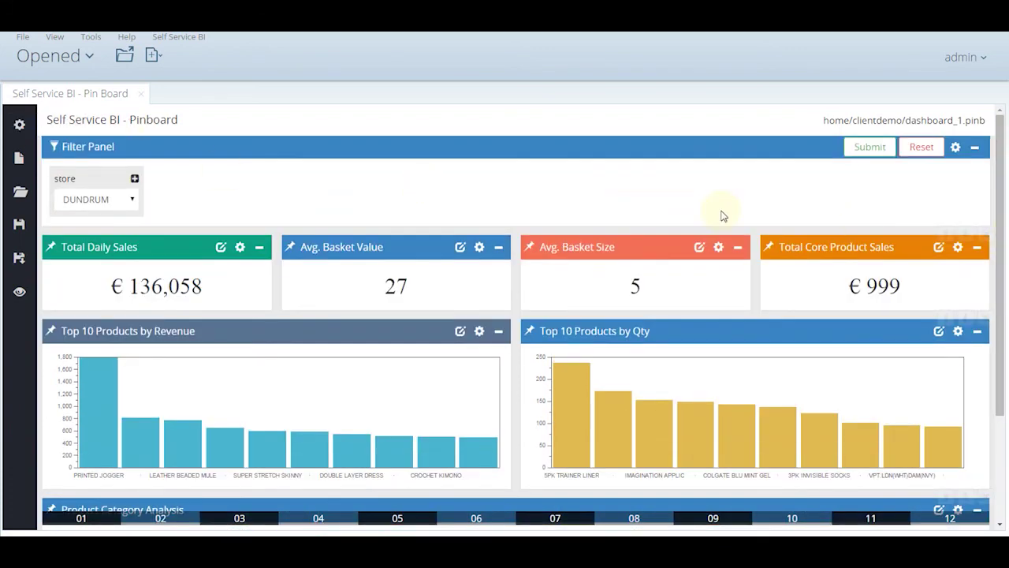
click(18, 226)
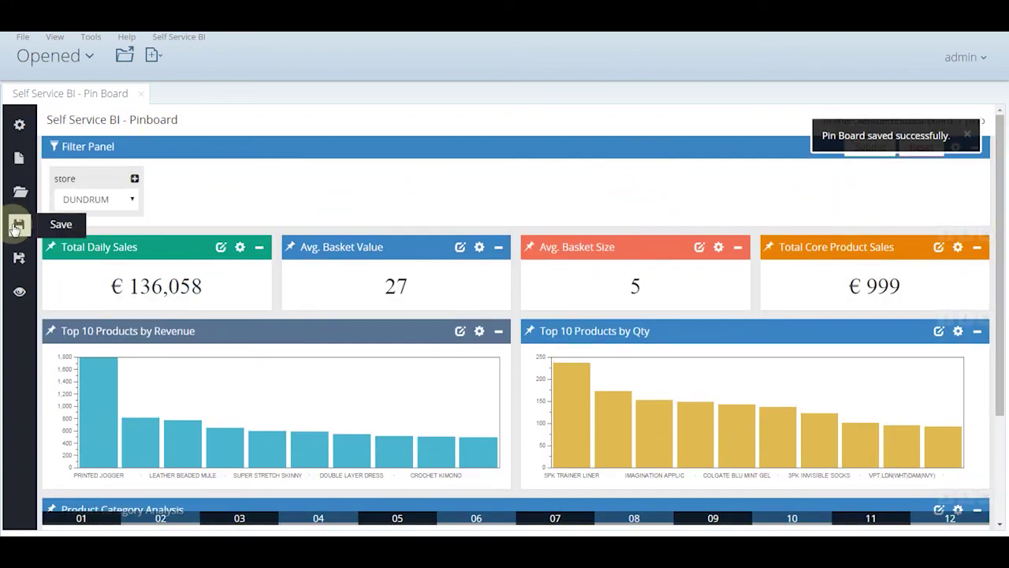
click(108, 203)
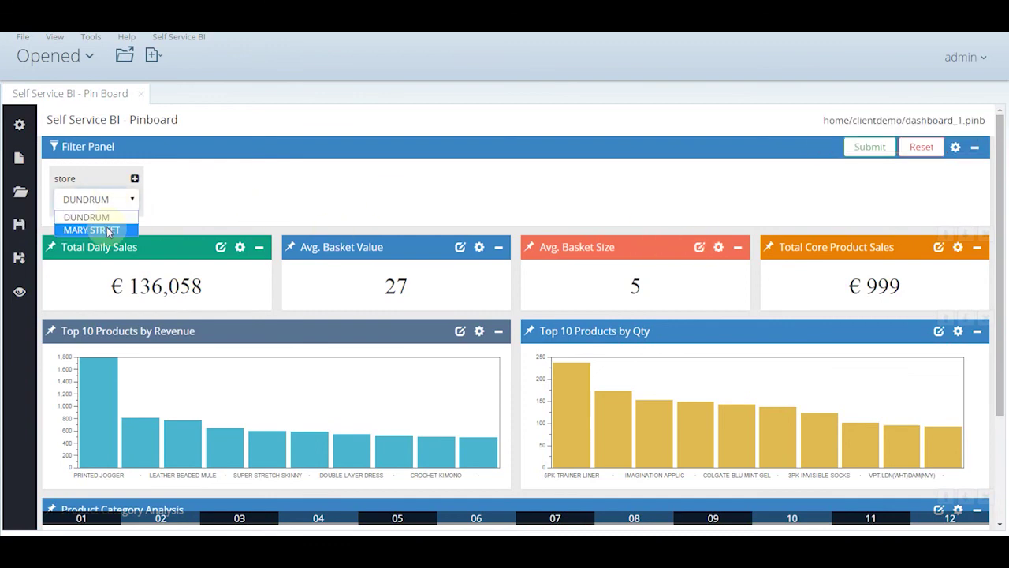
click(108, 230)
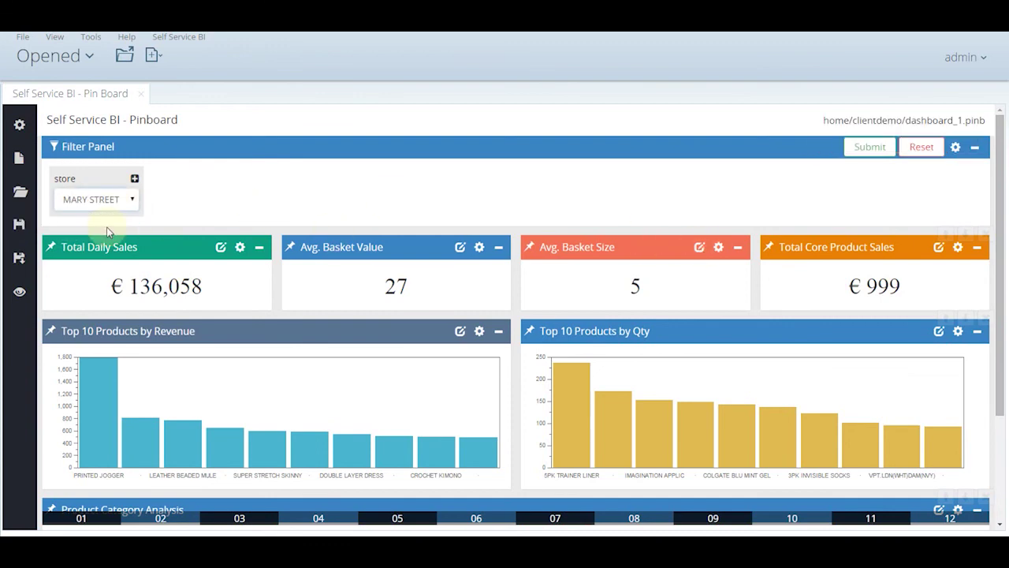
click(865, 147)
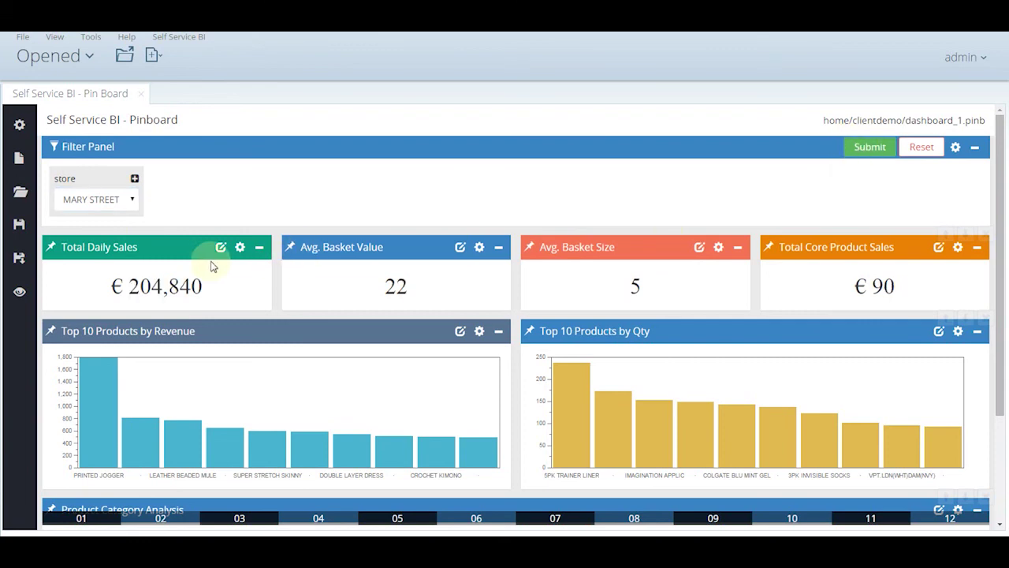
Switch the store filter back to DUNDRUM and resubmit to restore its figures
click(122, 200)
click(114, 218)
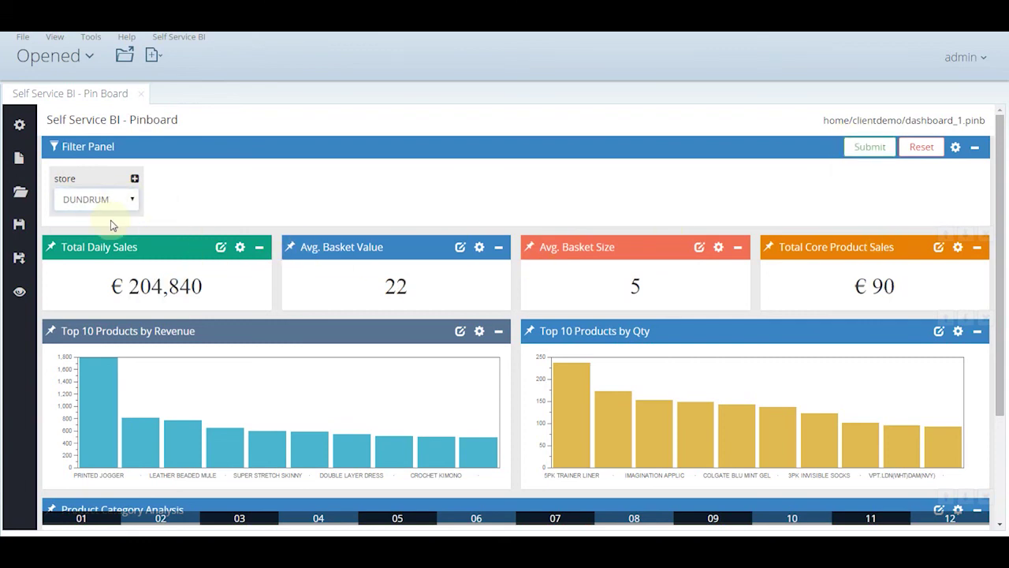
click(871, 148)
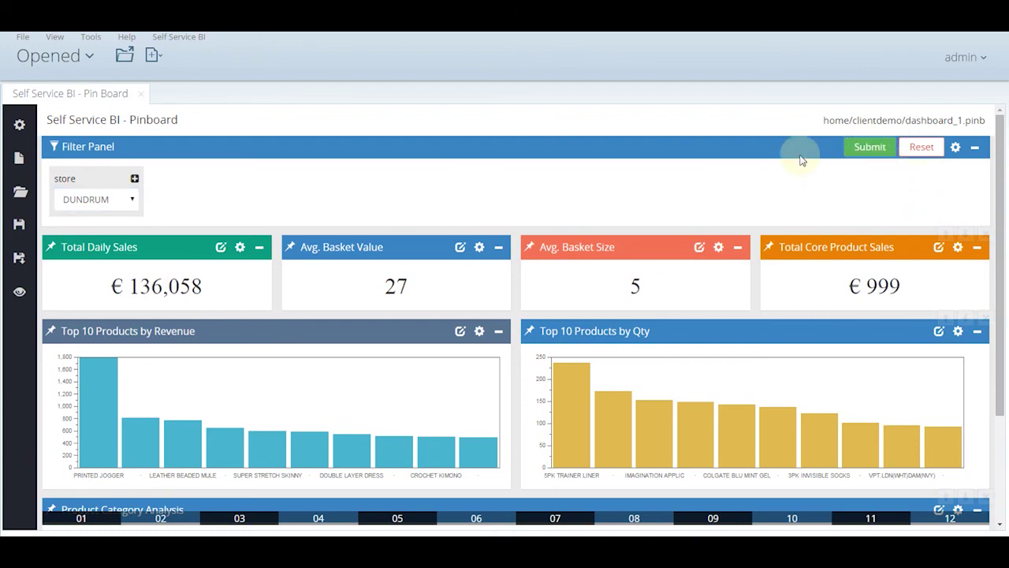
Try previewing the pinboard, save it when warned, then preview it again
click(19, 292)
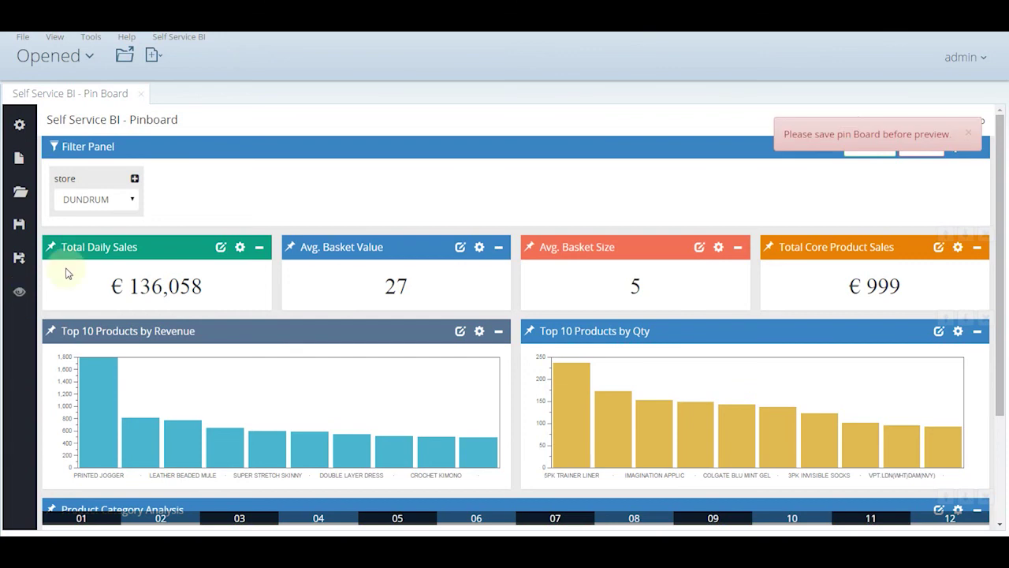
click(19, 227)
click(20, 292)
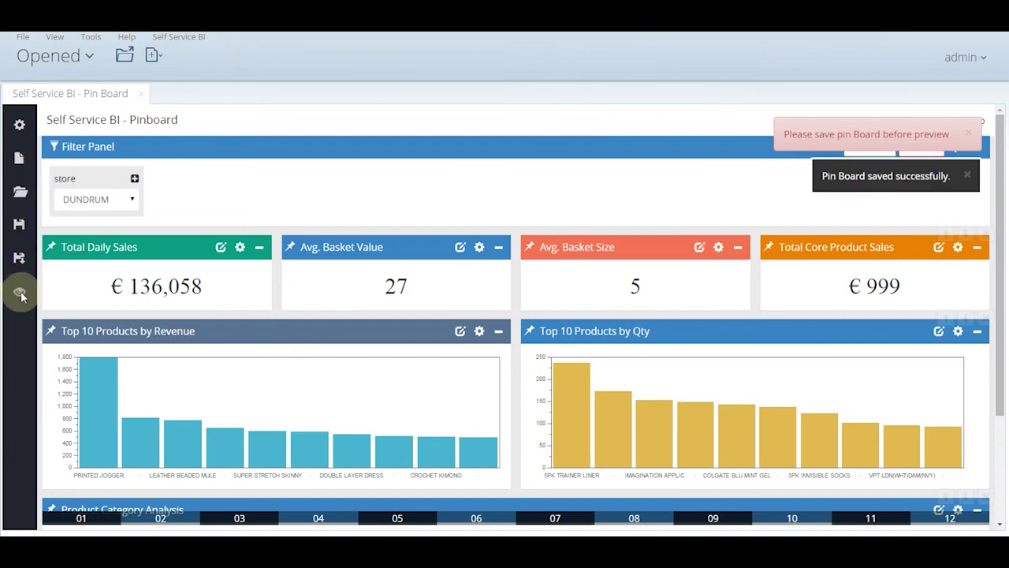